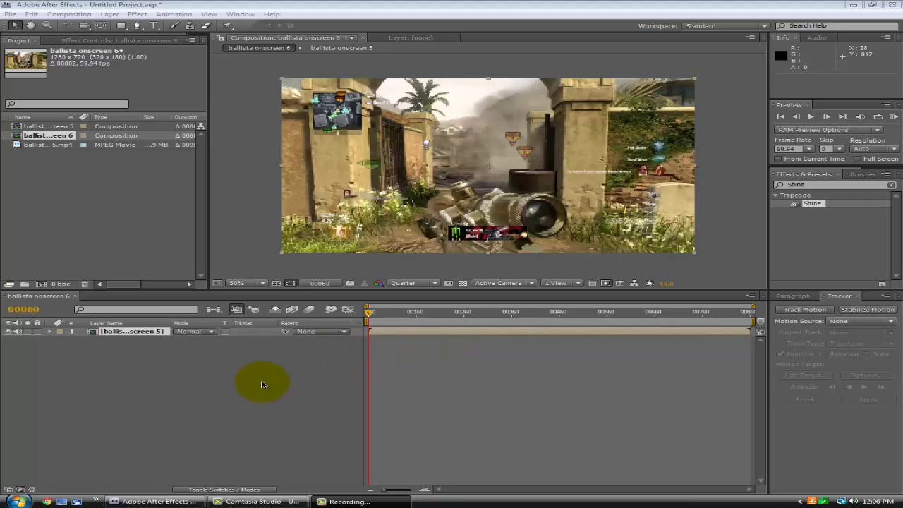
Scrub the clip, switch the preview resolution from Quarter to Full, and return to the start
{"action": "left_click_drag", "start_coordinate": [372, 317], "coordinate": [393, 313]}
{"action": "left_click", "coordinate": [339, 501]}
{"action": "left_click", "coordinate": [338, 501]}
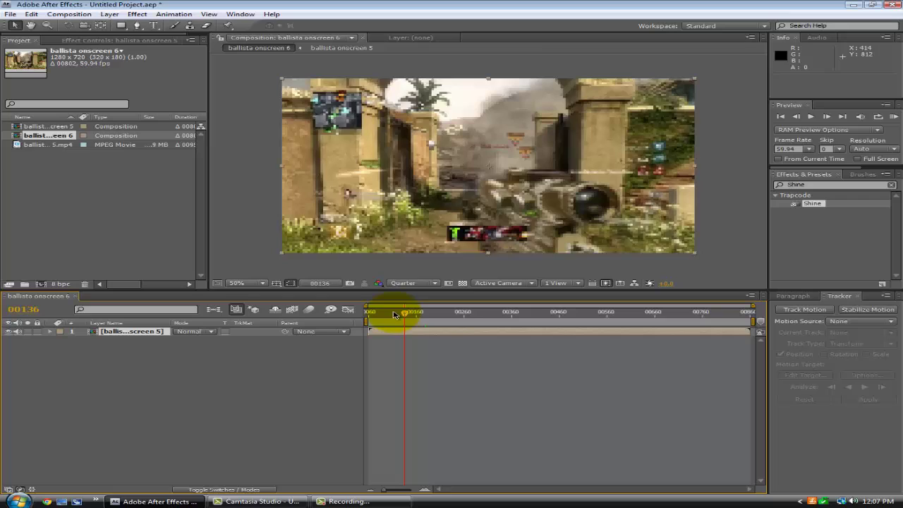
{"action": "left_click", "coordinate": [413, 283]}
{"action": "left_click", "coordinate": [415, 310]}
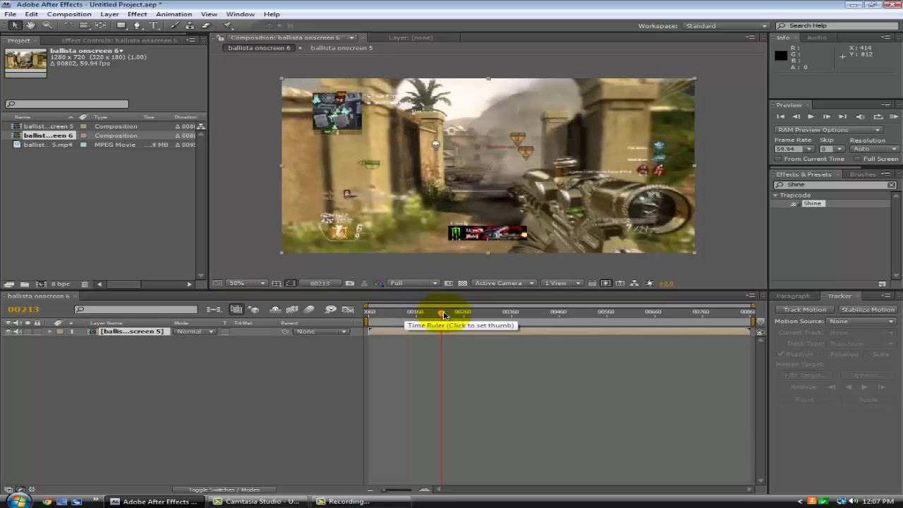
{"action": "left_click_drag", "start_coordinate": [418, 314], "coordinate": [359, 313]}
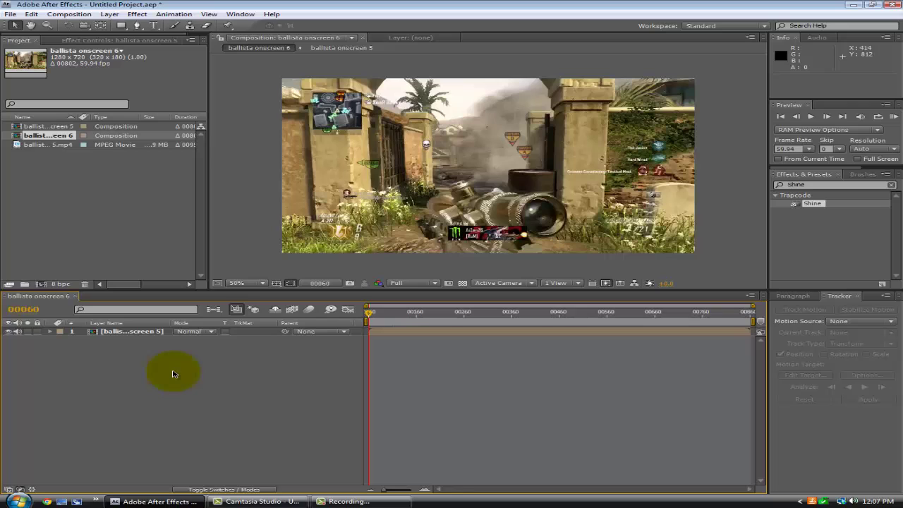
Erase the Effects & Presets search text, browse the full effect list, and scrub the timeline
{"action": "left_click", "coordinate": [822, 182]}
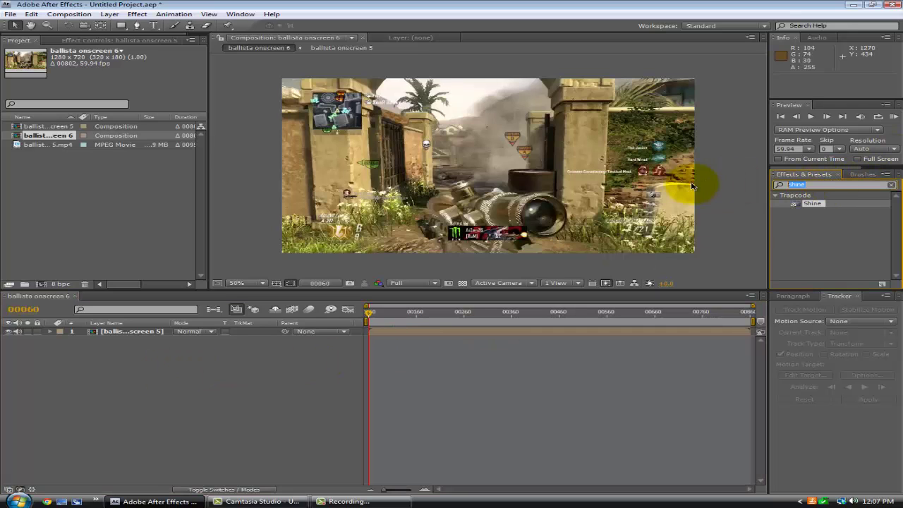
{"action": "key", "text": "BackSpace"}
{"action": "scroll", "coordinate": [820, 234], "scroll_direction": "down", "scroll_amount": 3}
{"action": "scroll", "coordinate": [820, 235], "scroll_direction": "down", "scroll_amount": 4}
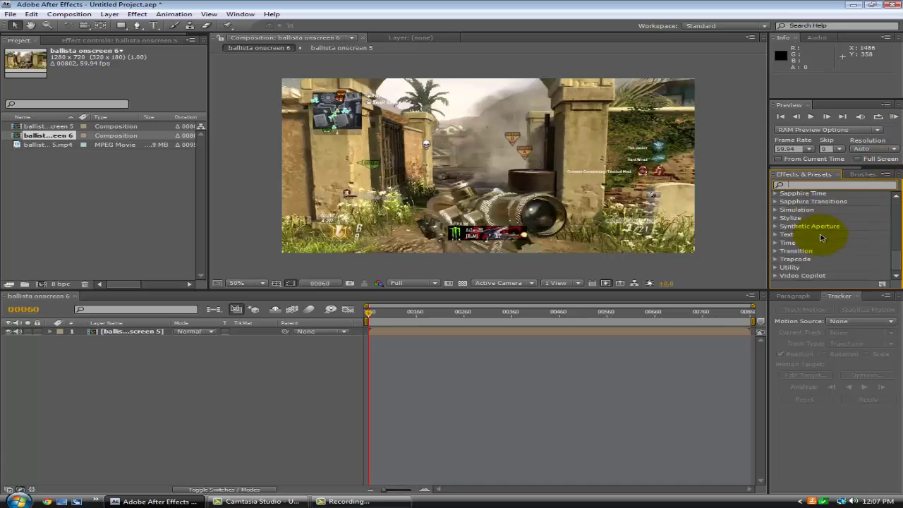
{"action": "scroll", "coordinate": [811, 247], "scroll_direction": "up", "scroll_amount": 8}
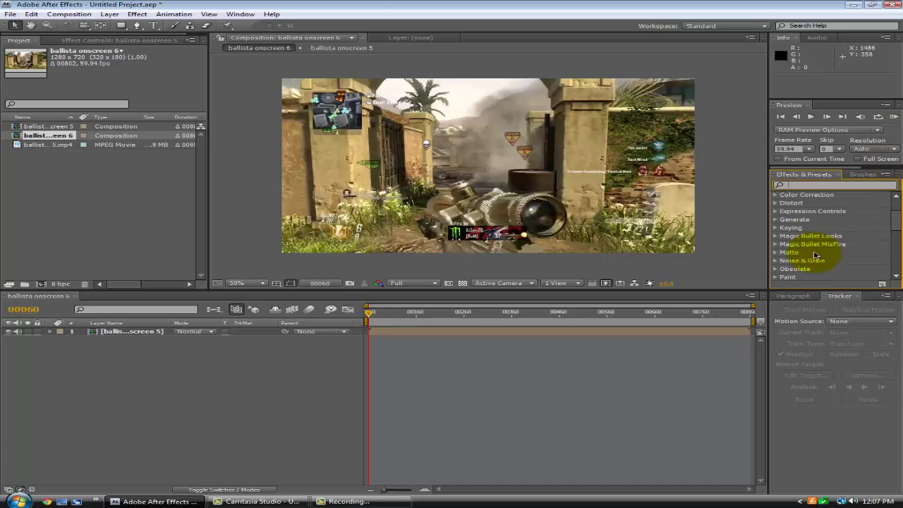
{"action": "left_click", "coordinate": [137, 14]}
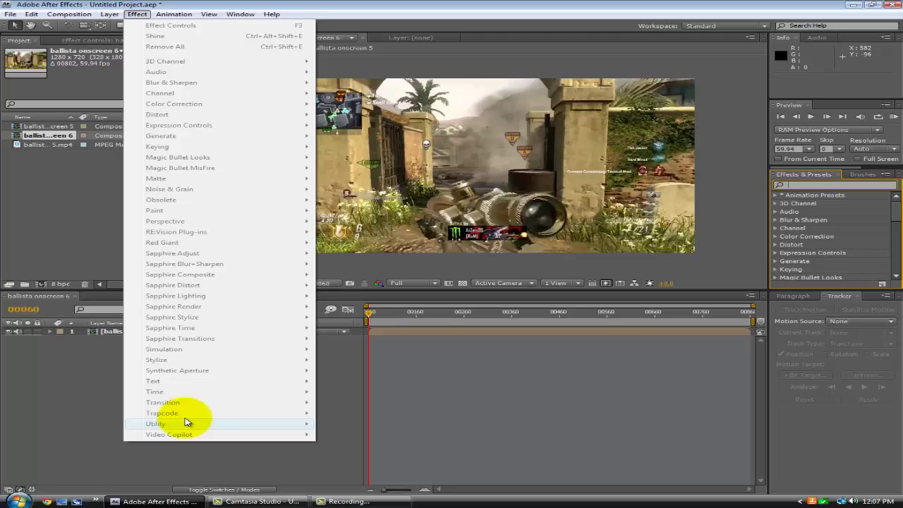
{"action": "left_click", "coordinate": [60, 389]}
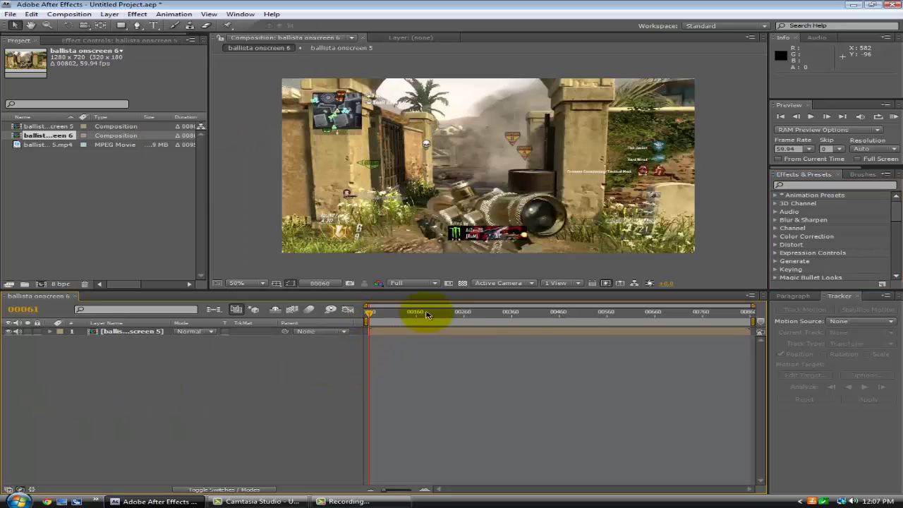
{"action": "mouse_move", "coordinate": [427, 314]}
{"action": "left_mouse_down"}
{"action": "mouse_move", "coordinate": [508, 312]}
{"action": "mouse_move", "coordinate": [333, 313]}
{"action": "mouse_move", "coordinate": [364, 306]}
{"action": "left_mouse_up"}
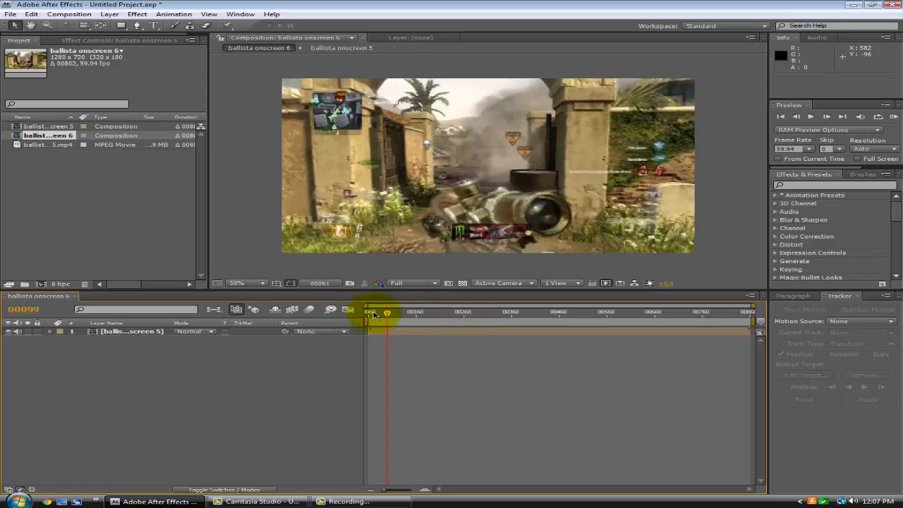
Add a new adjustment layer to the composition from the timeline's New menu
{"action": "right_click", "coordinate": [137, 377]}
{"action": "mouse_move", "coordinate": [182, 387]}
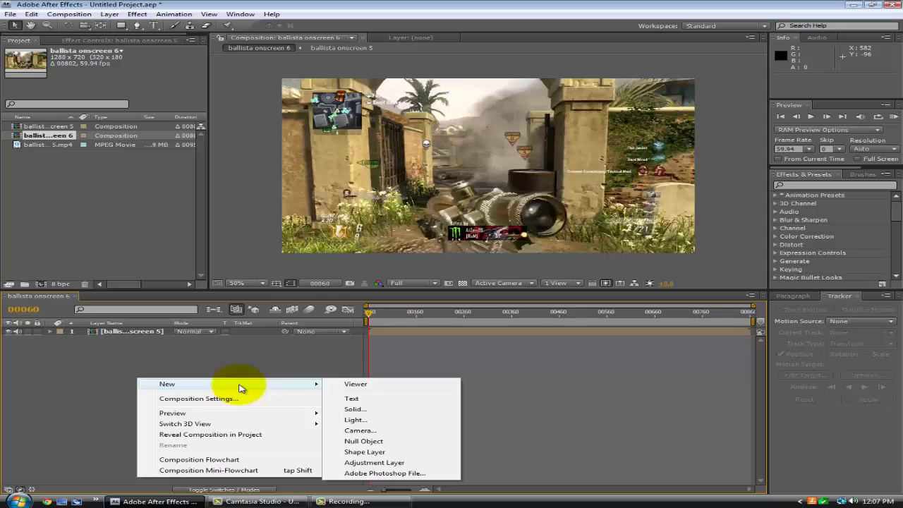
{"action": "left_click", "coordinate": [383, 462]}
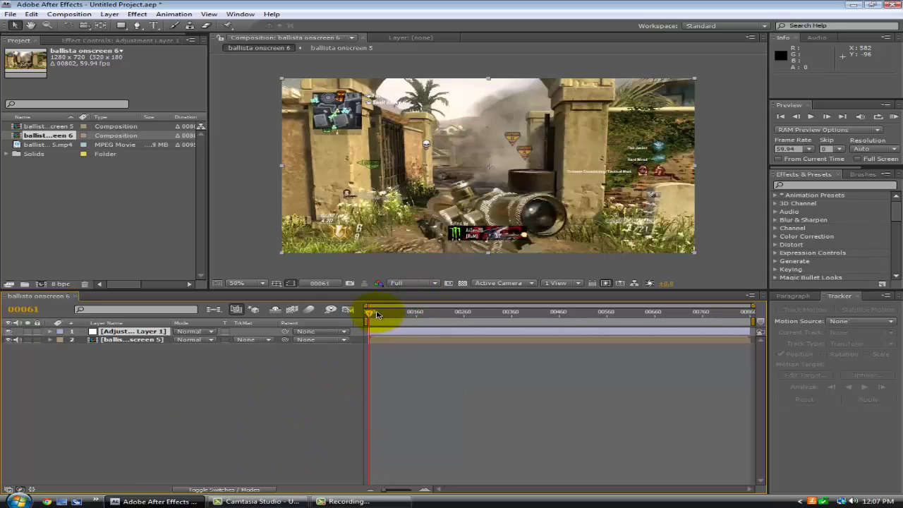
{"action": "right_click", "coordinate": [113, 331]}
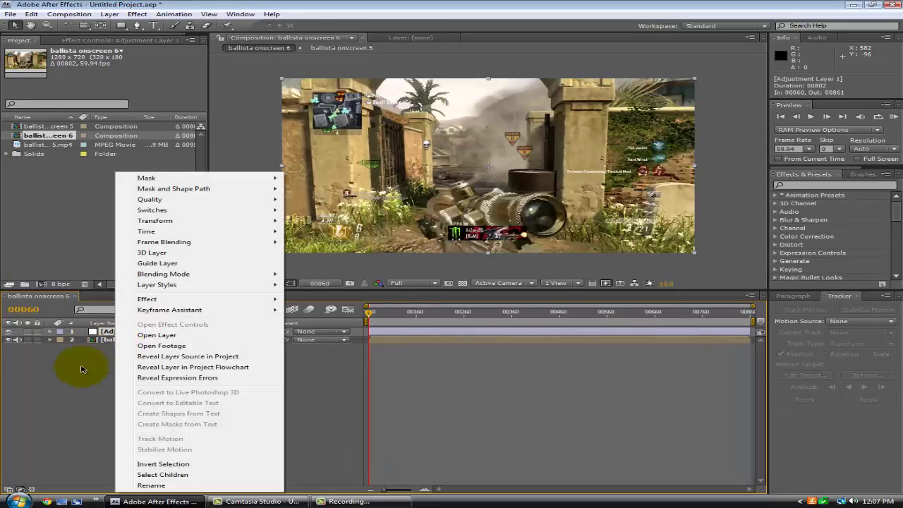
{"action": "left_click", "coordinate": [82, 368]}
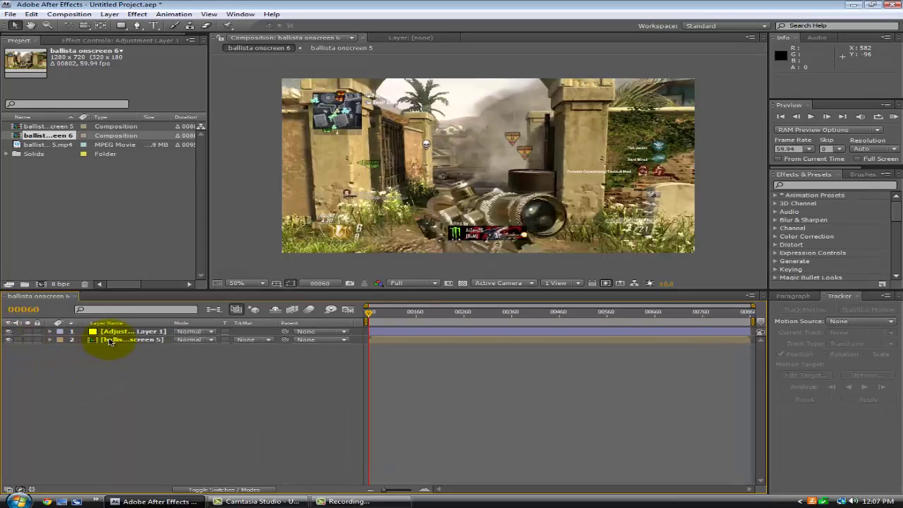
Rename the gameplay layer to '5 Man' and the adjustment layer to 'Shine'
{"action": "right_click", "coordinate": [110, 341]}
{"action": "left_click", "coordinate": [145, 485]}
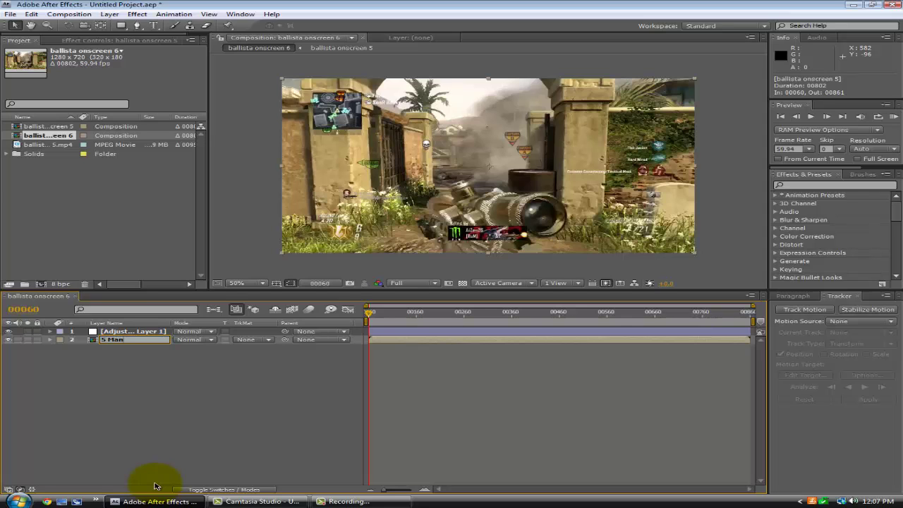
{"action": "left_click", "coordinate": [127, 437]}
{"action": "right_click", "coordinate": [120, 330]}
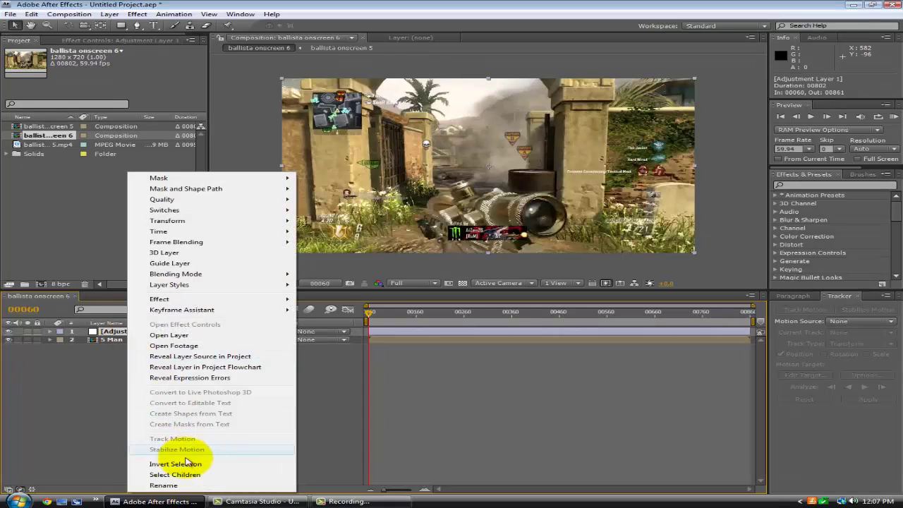
{"action": "left_click", "coordinate": [162, 486]}
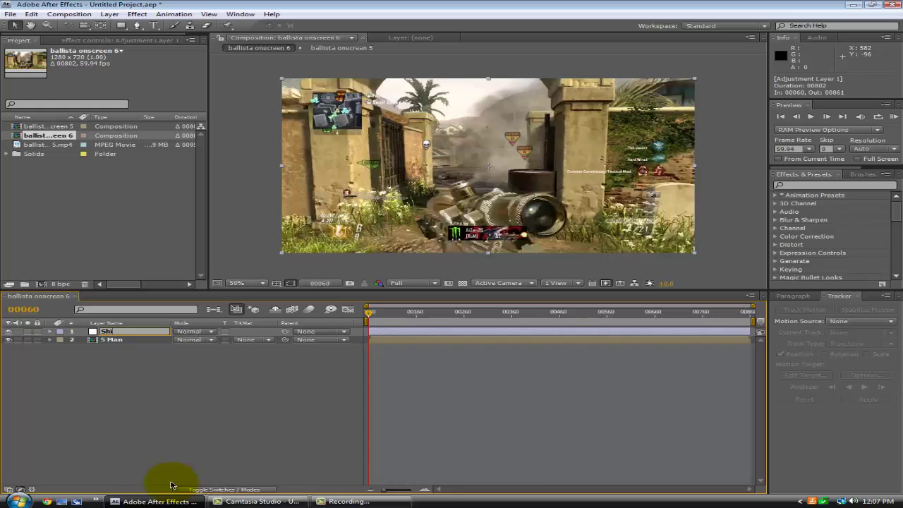
{"action": "key", "text": "Return"}
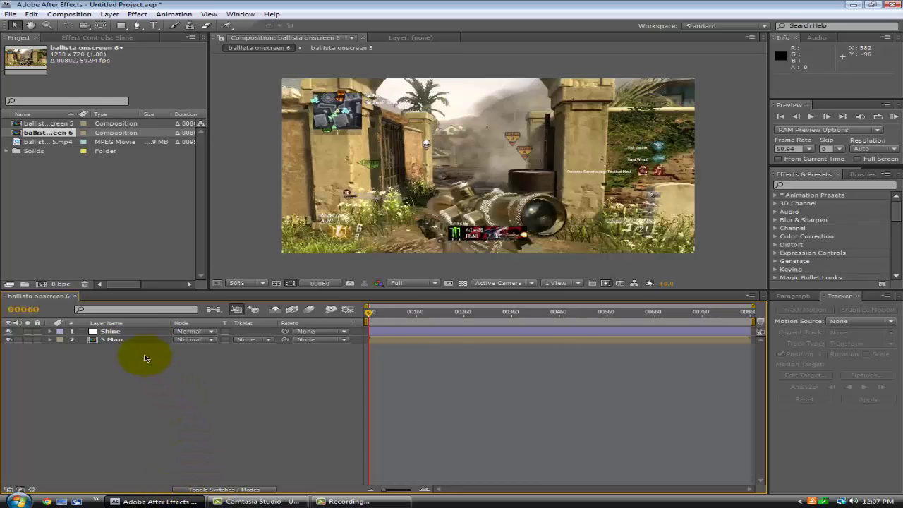
Toggle selection between the Shine and 5 Man layers and scrub through the clip
{"action": "left_click", "coordinate": [120, 335]}
{"action": "left_click", "coordinate": [111, 359]}
{"action": "left_click", "coordinate": [110, 333]}
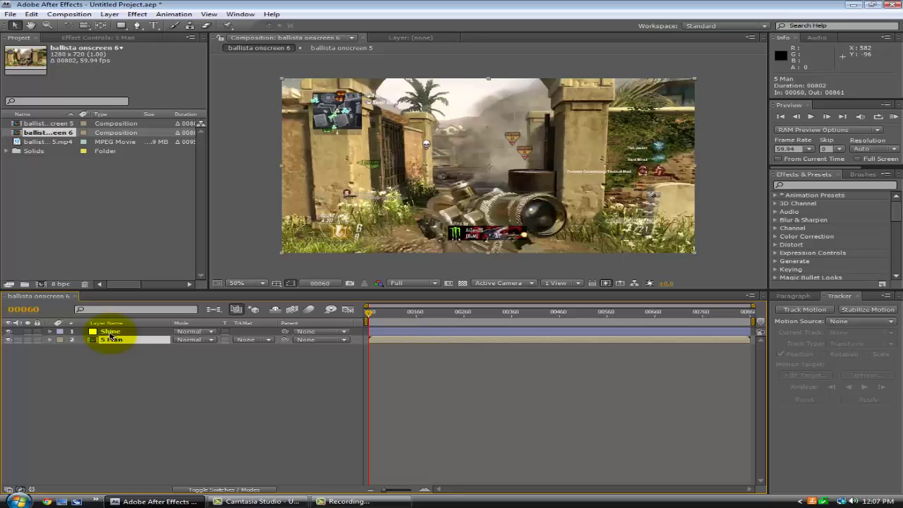
{"action": "left_click", "coordinate": [111, 340]}
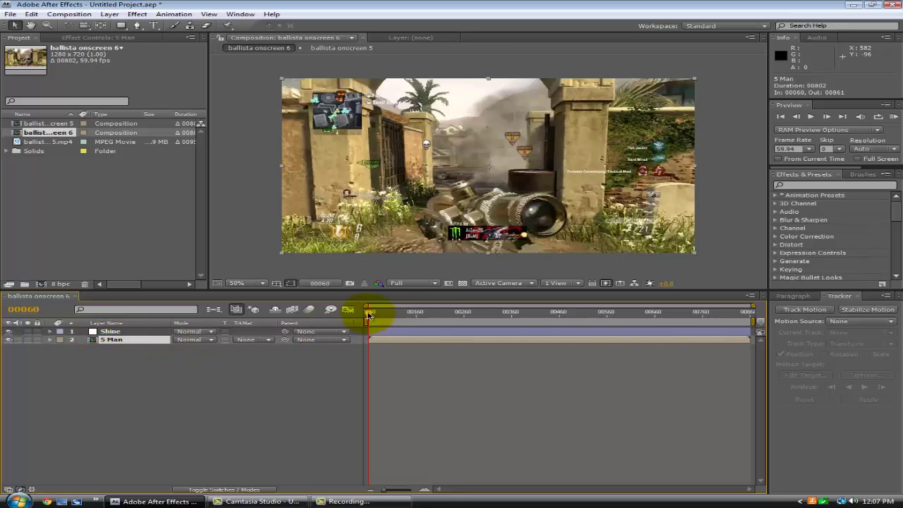
{"action": "left_click_drag", "start_coordinate": [378, 313], "coordinate": [346, 313]}
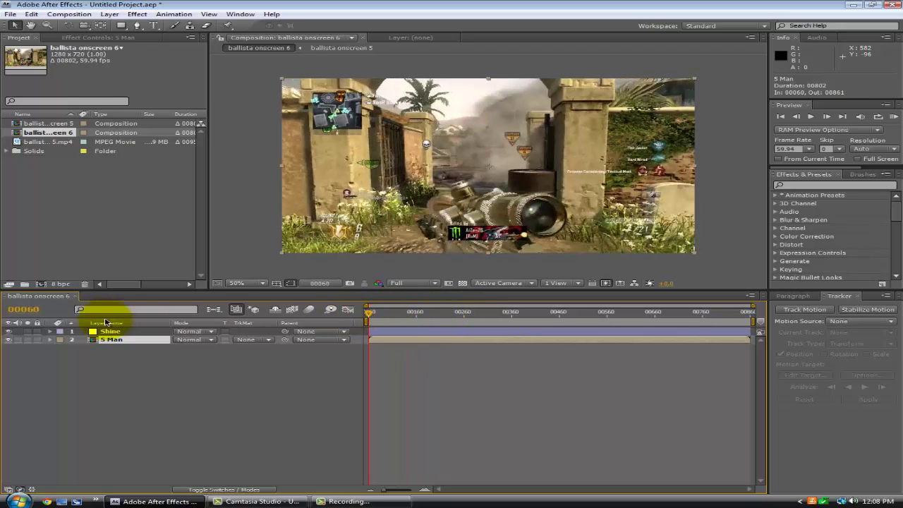
Select the Shine layer and search the effects list for 'shine'
{"action": "left_click", "coordinate": [66, 393]}
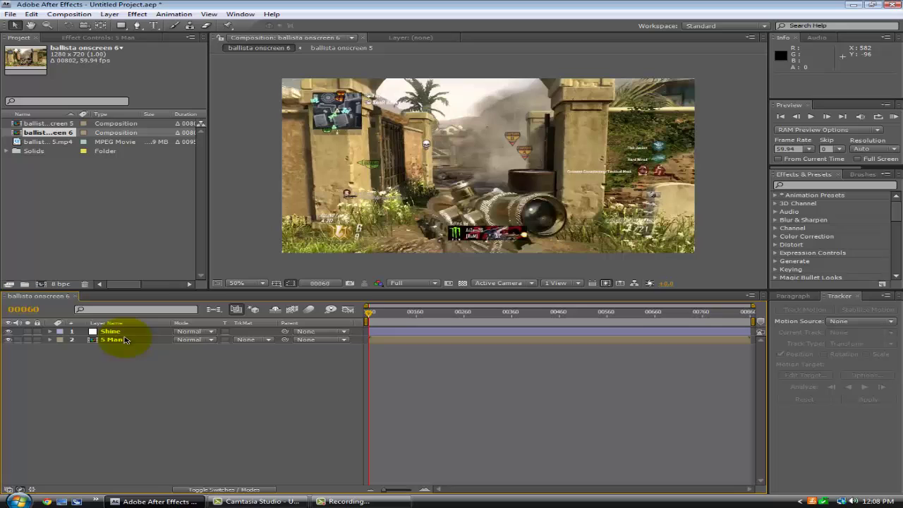
{"action": "left_click", "coordinate": [102, 331]}
{"action": "left_click", "coordinate": [163, 383]}
{"action": "left_click", "coordinate": [110, 332]}
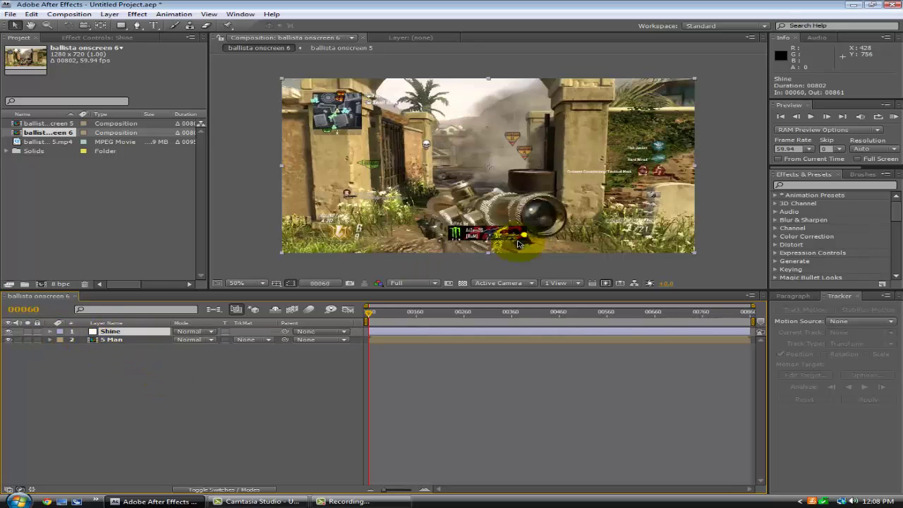
{"action": "left_click", "coordinate": [816, 184]}
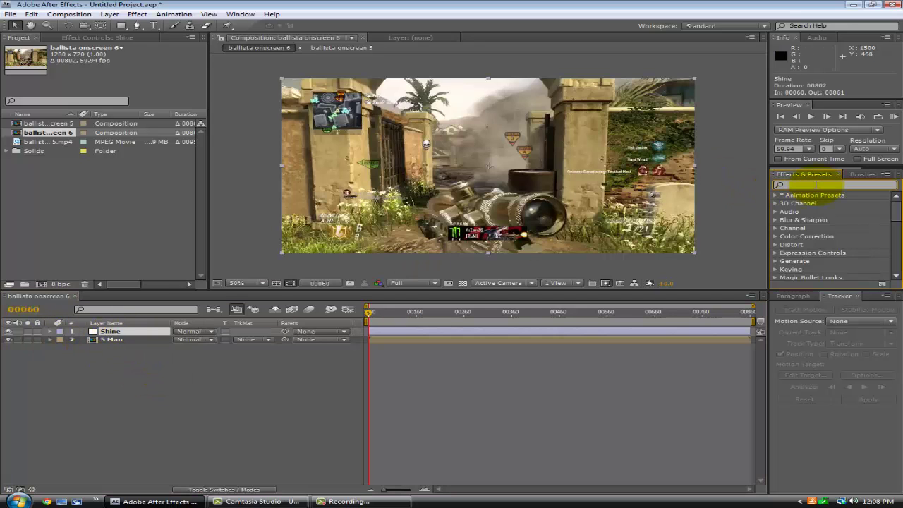
{"action": "type", "text": "shine"}
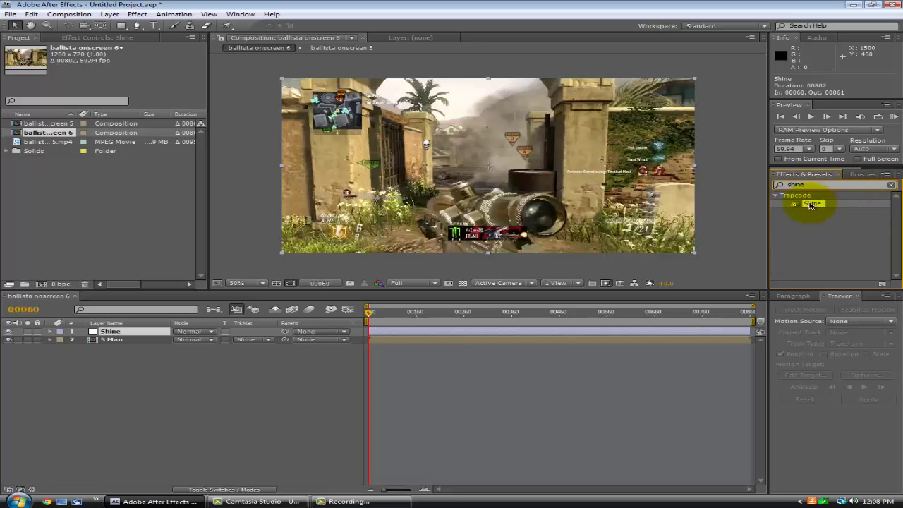
Apply Trapcode Shine to the Shine layer, move its source upper-left, and set Transfer Mode to Add
{"action": "left_click_drag", "start_coordinate": [812, 205], "coordinate": [409, 332]}
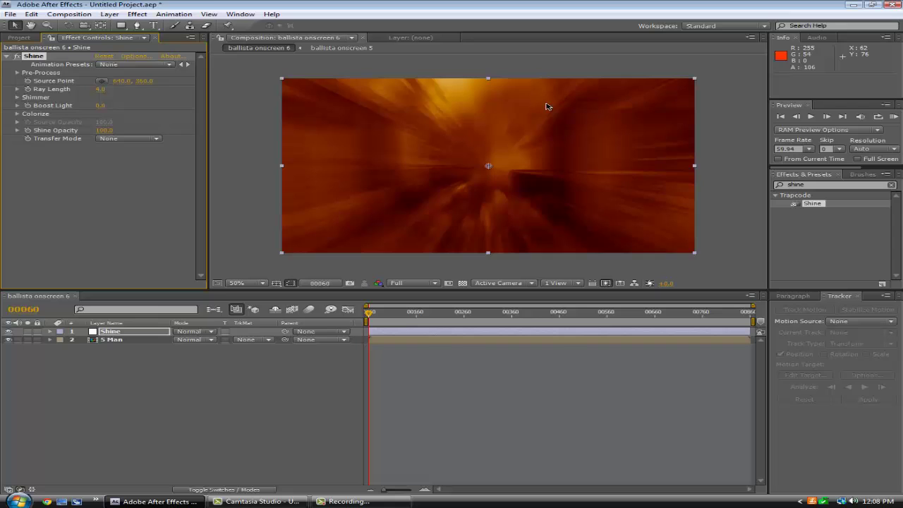
{"action": "left_click_drag", "start_coordinate": [487, 167], "coordinate": [392, 92]}
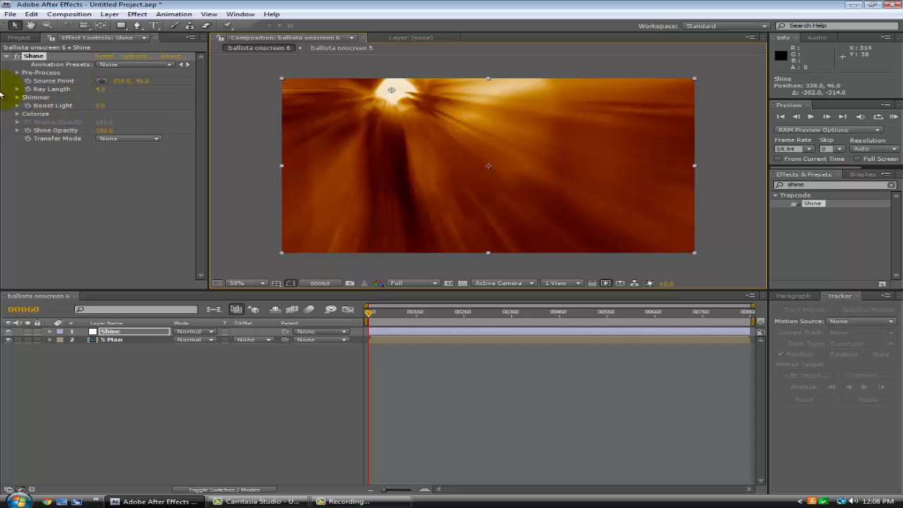
{"action": "left_click", "coordinate": [107, 139]}
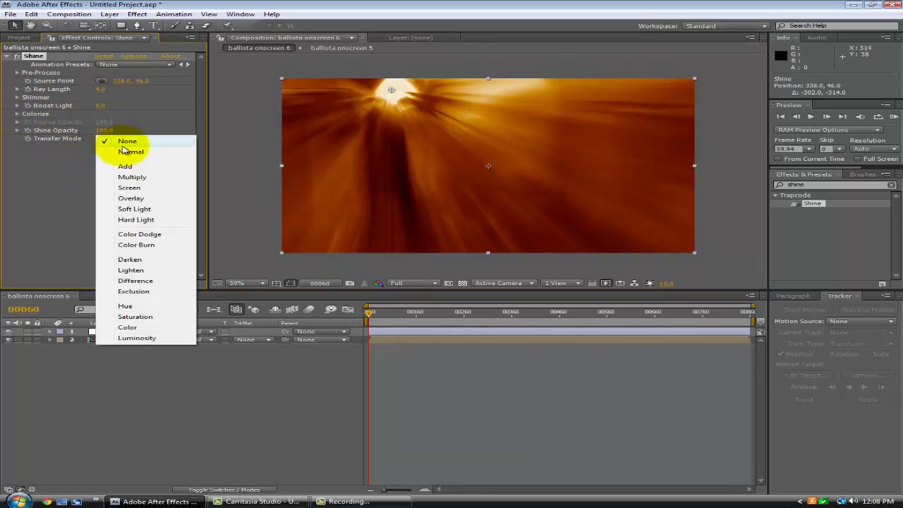
{"action": "left_click", "coordinate": [37, 170]}
{"action": "left_click", "coordinate": [117, 139]}
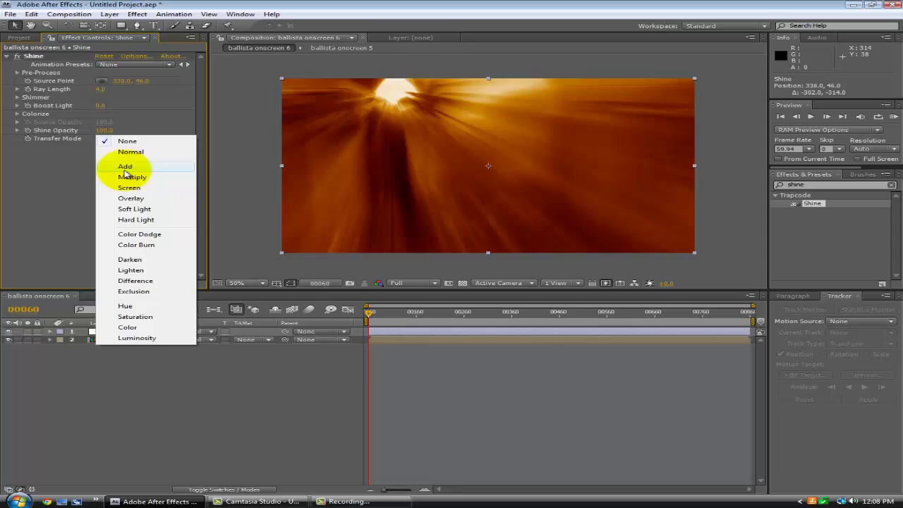
{"action": "left_click", "coordinate": [124, 167]}
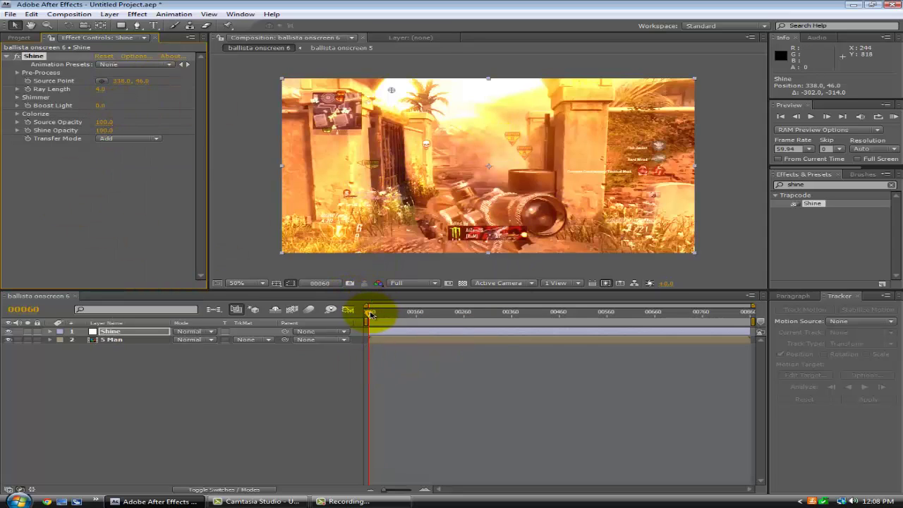
{"action": "left_click_drag", "start_coordinate": [386, 316], "coordinate": [349, 318]}
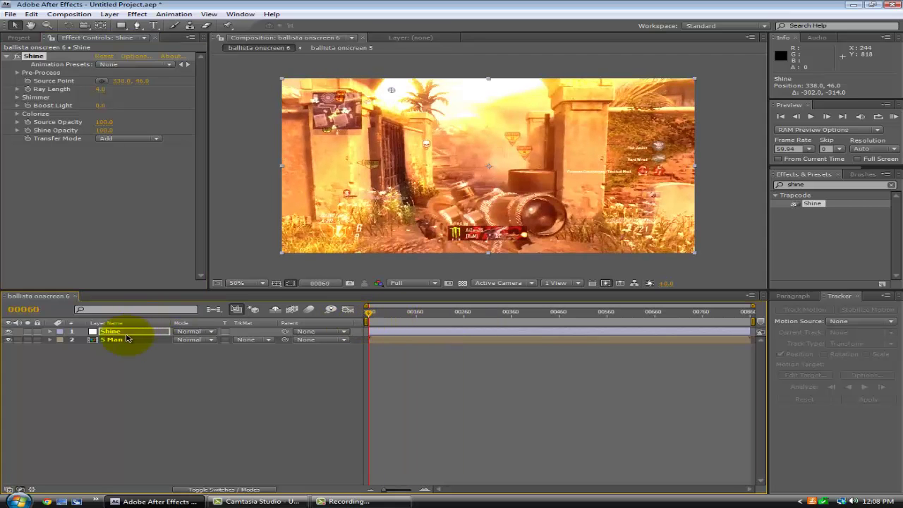
{"action": "key", "text": "Return"}
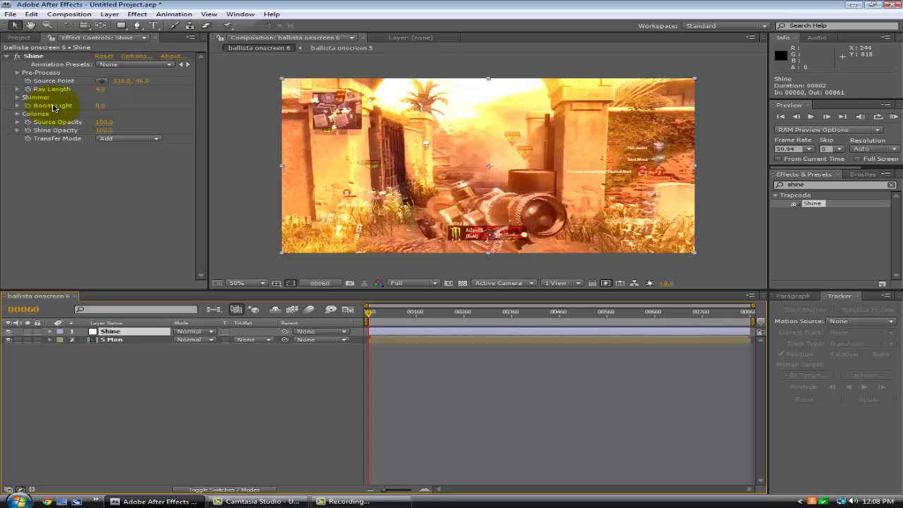
Set the Shine Colorize Shadows colour to black (000000)
{"action": "left_click", "coordinate": [18, 115]}
{"action": "left_click", "coordinate": [103, 172]}
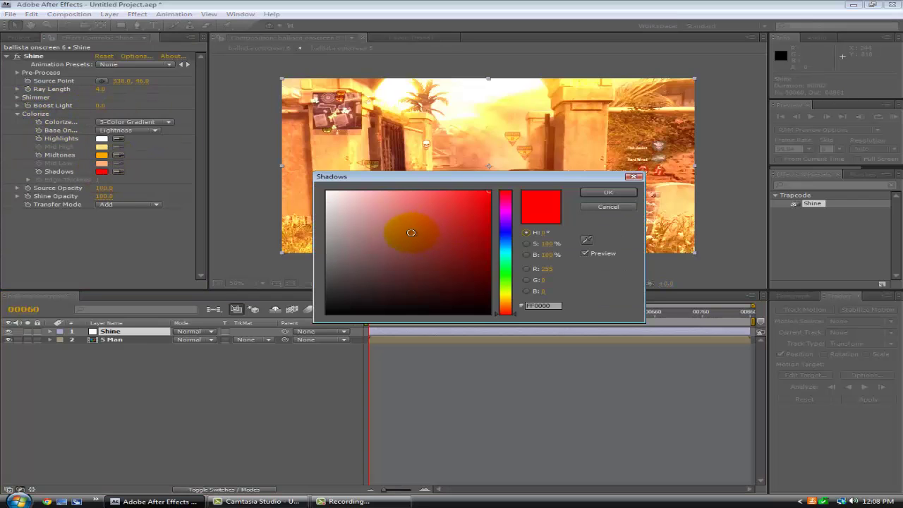
{"action": "left_click", "coordinate": [410, 233]}
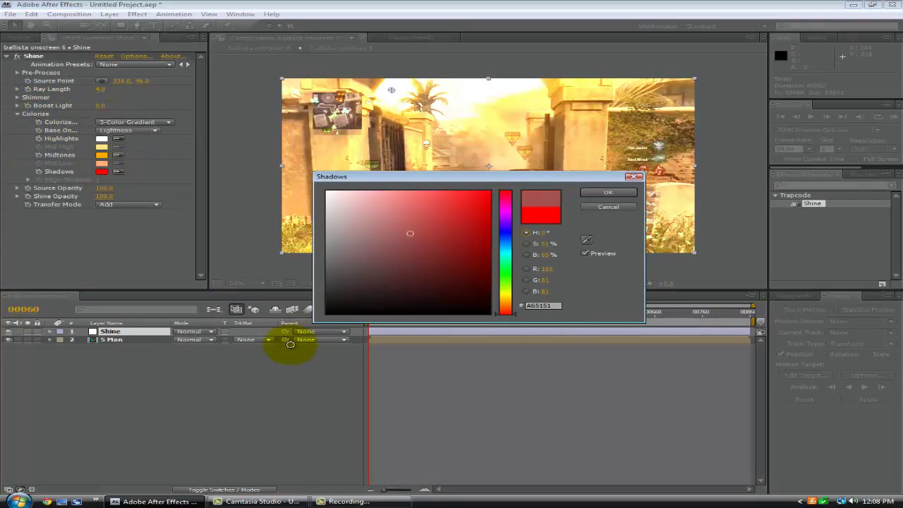
{"action": "left_click", "coordinate": [603, 193]}
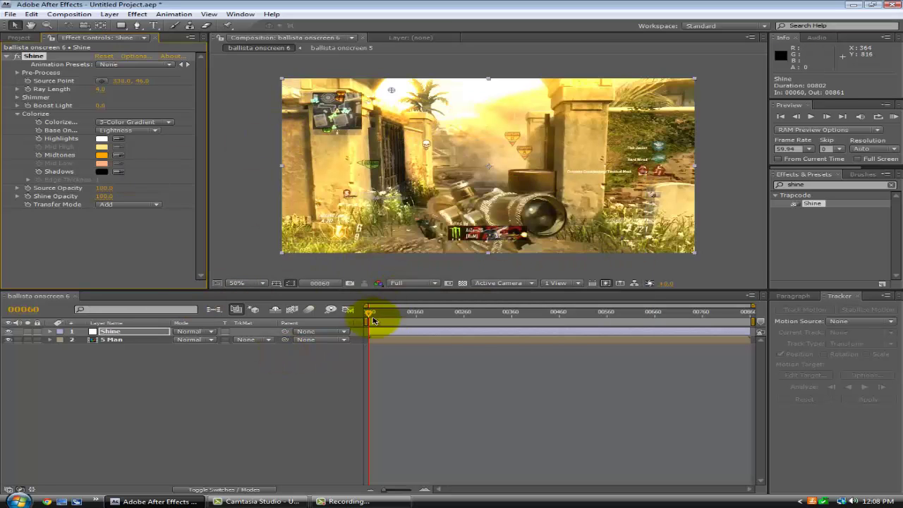
Scrub to around frame 00216 and play a preview of the clip
{"action": "left_click_drag", "start_coordinate": [395, 314], "coordinate": [459, 314]}
{"action": "left_click", "coordinate": [812, 117]}
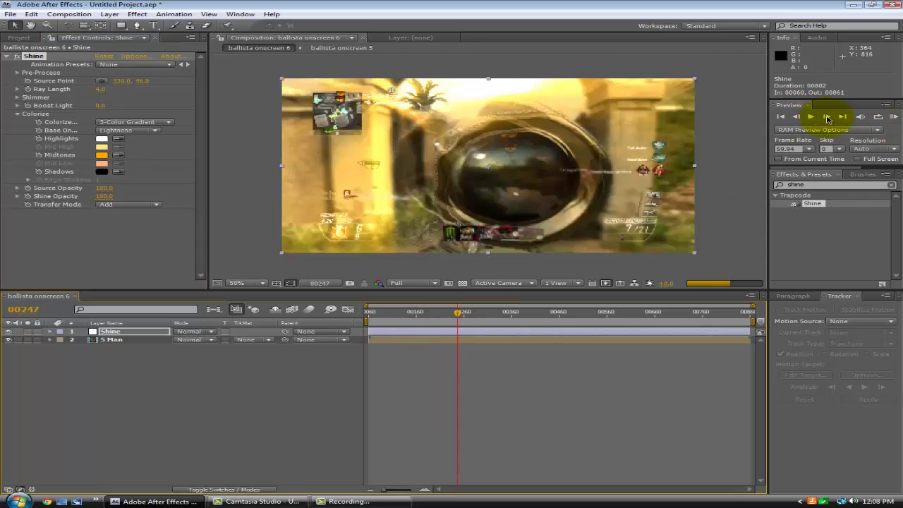
{"action": "left_click", "coordinate": [829, 119]}
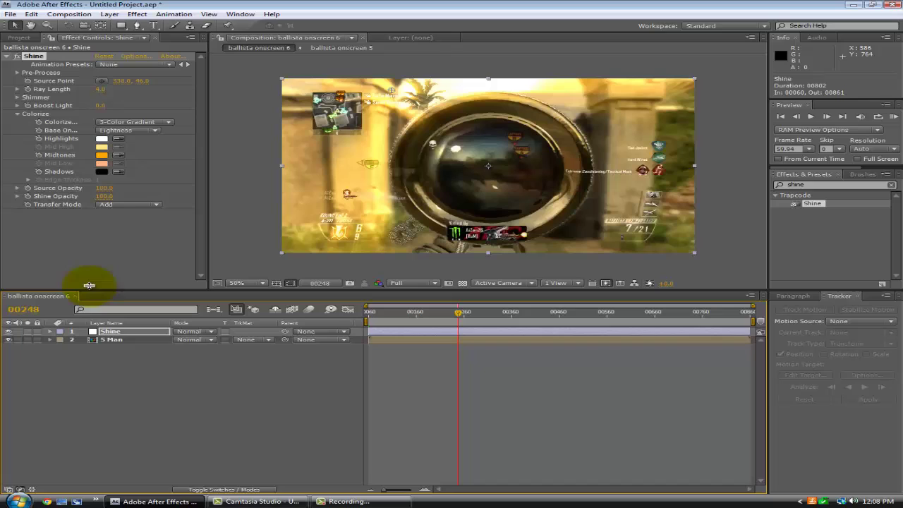
Set a Midtones colour keyframe, reveal it with U, then undo it
{"action": "left_click", "coordinate": [40, 155]}
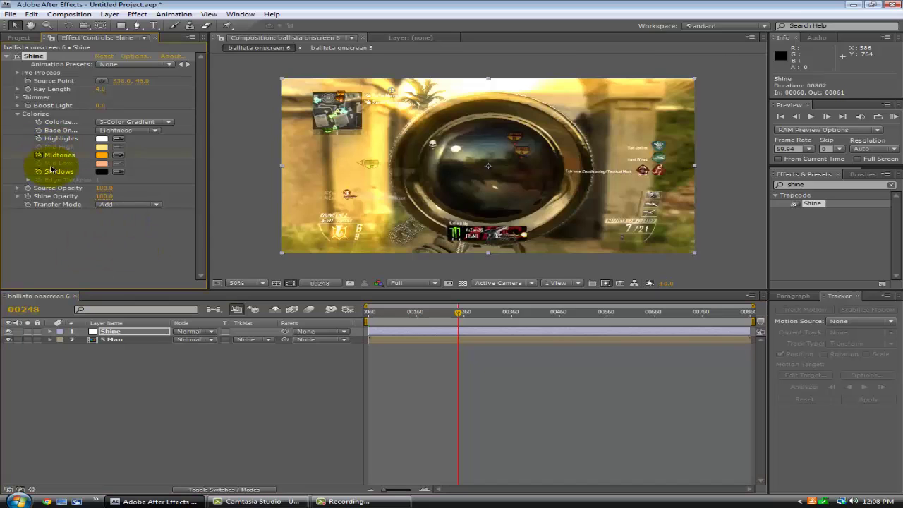
{"action": "key", "text": "u"}
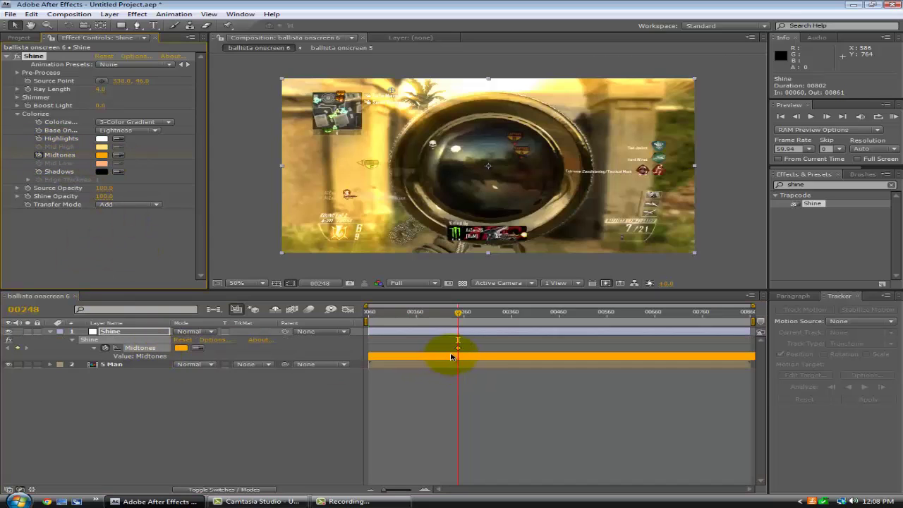
{"action": "left_click", "coordinate": [31, 15]}
{"action": "left_click", "coordinate": [36, 25]}
Jump to frame 00060 and add the starting orange Midtones keyframe, then scrub ahead
{"action": "left_click", "coordinate": [380, 312]}
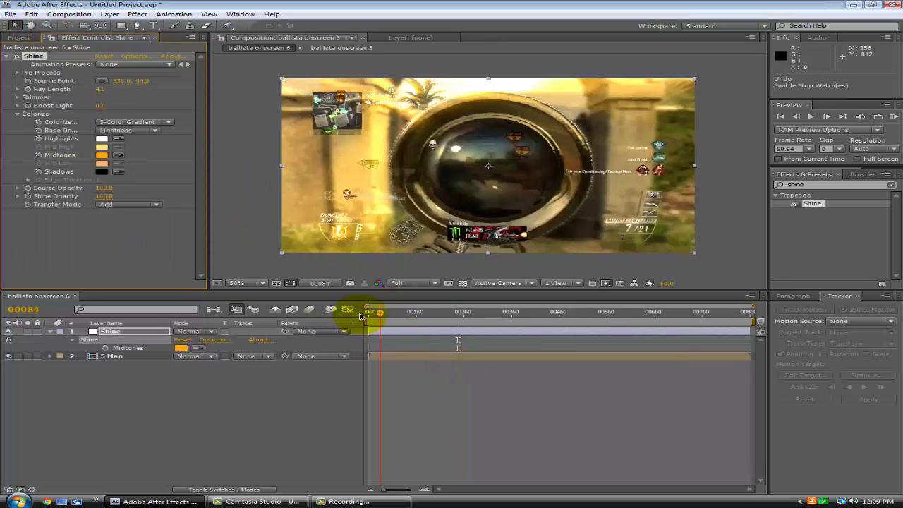
{"action": "key", "text": "Page_Up"}
{"action": "key", "text": "Home"}
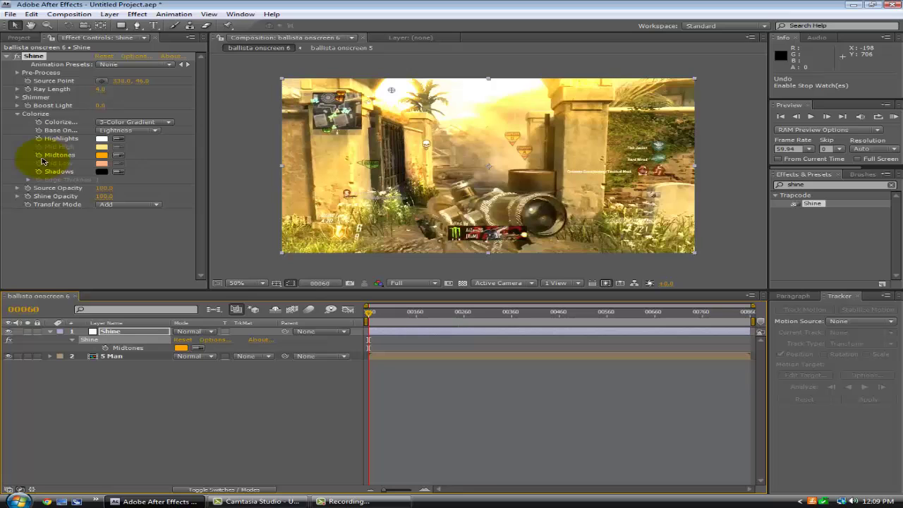
{"action": "left_click", "coordinate": [38, 156]}
{"action": "left_click", "coordinate": [372, 314]}
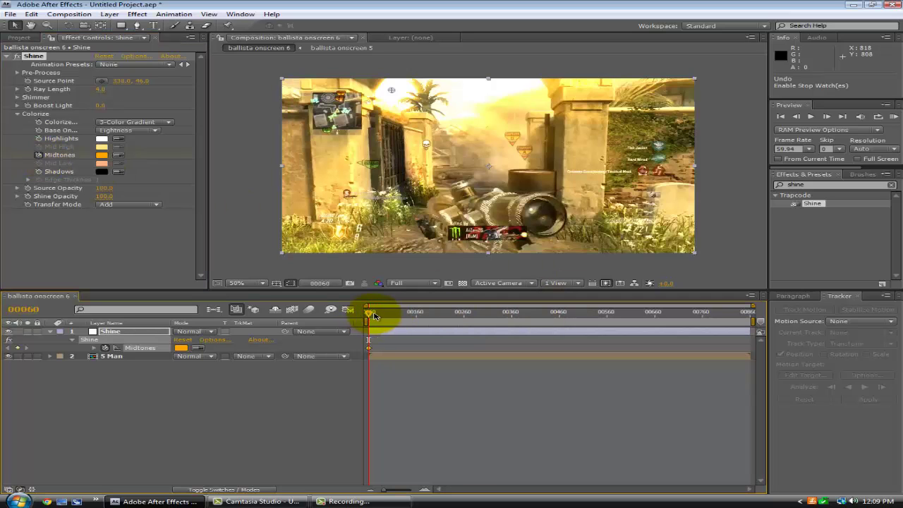
{"action": "left_click_drag", "start_coordinate": [394, 313], "coordinate": [459, 312]}
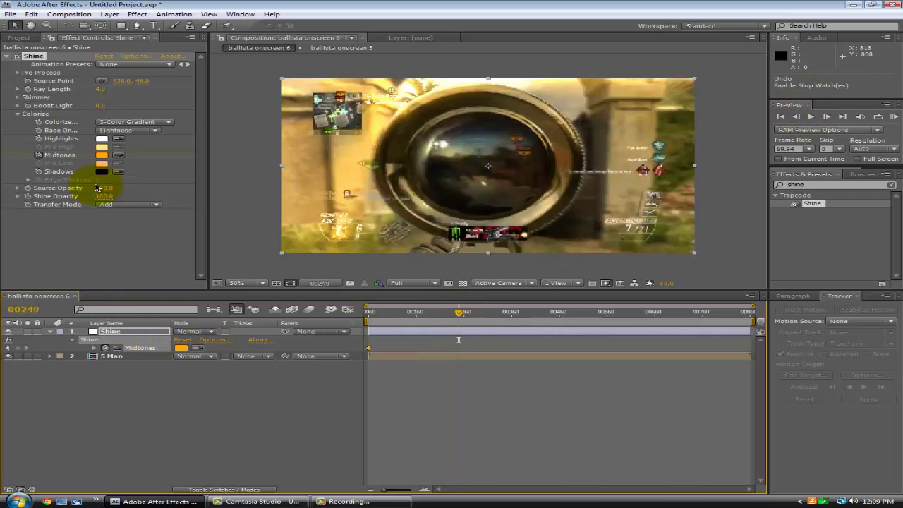
At frame 00249, change the Midtones colour to green (00FF42) and scrub to review the transition
{"action": "left_click", "coordinate": [180, 348]}
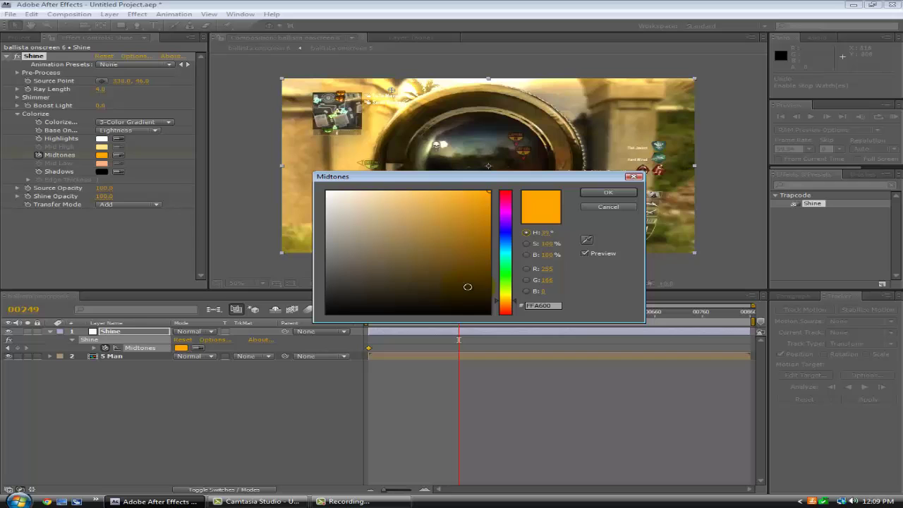
{"action": "mouse_move", "coordinate": [505, 284]}
{"action": "left_mouse_down"}
{"action": "mouse_move", "coordinate": [505, 192]}
{"action": "mouse_move", "coordinate": [504, 267]}
{"action": "left_mouse_up"}
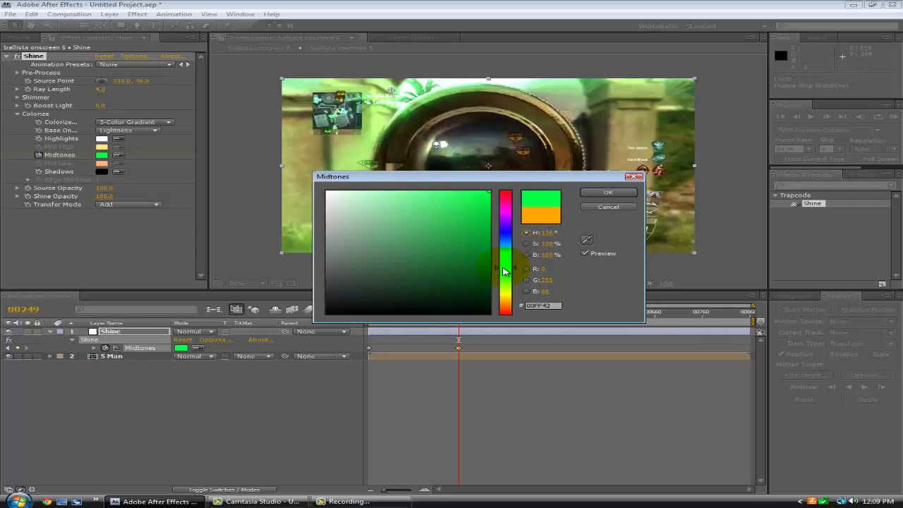
{"action": "left_click", "coordinate": [598, 192]}
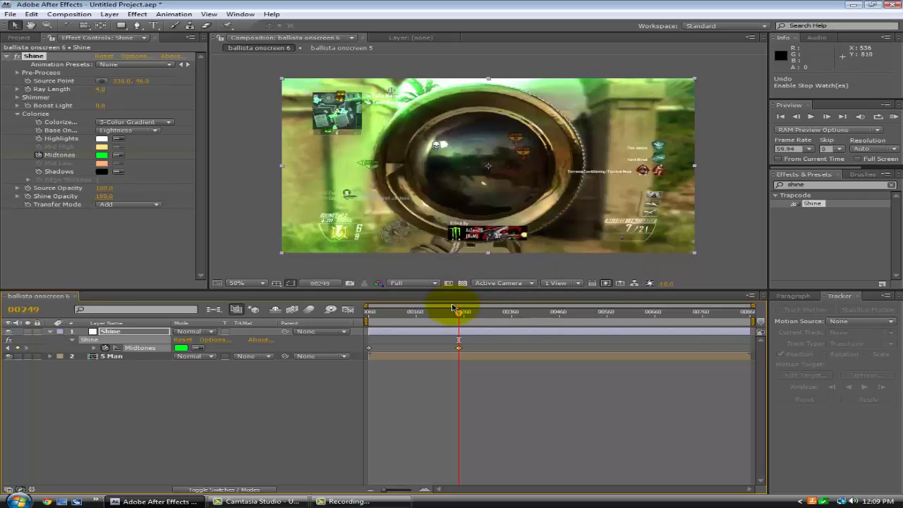
{"action": "left_click_drag", "start_coordinate": [372, 313], "coordinate": [459, 313]}
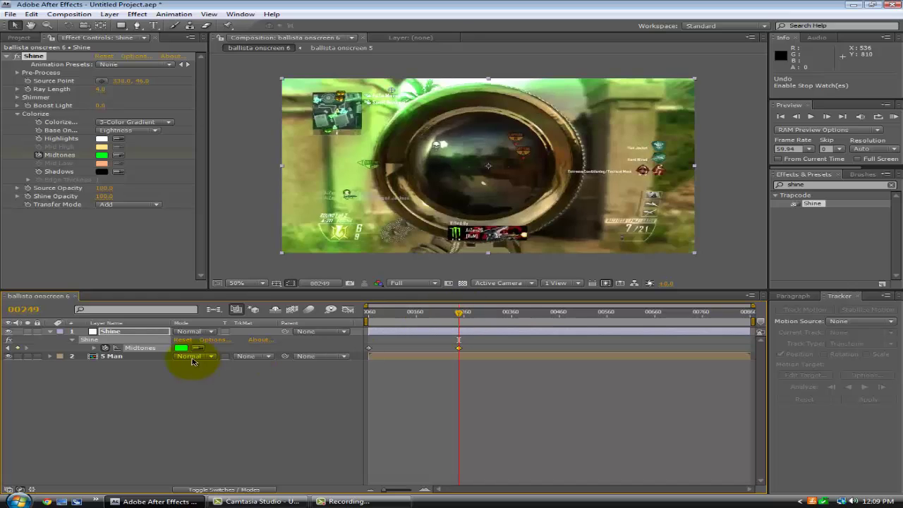
Expand the Shine layer and reveal its animated Midtones property with U
{"action": "left_click", "coordinate": [50, 332]}
{"action": "left_click", "coordinate": [51, 333]}
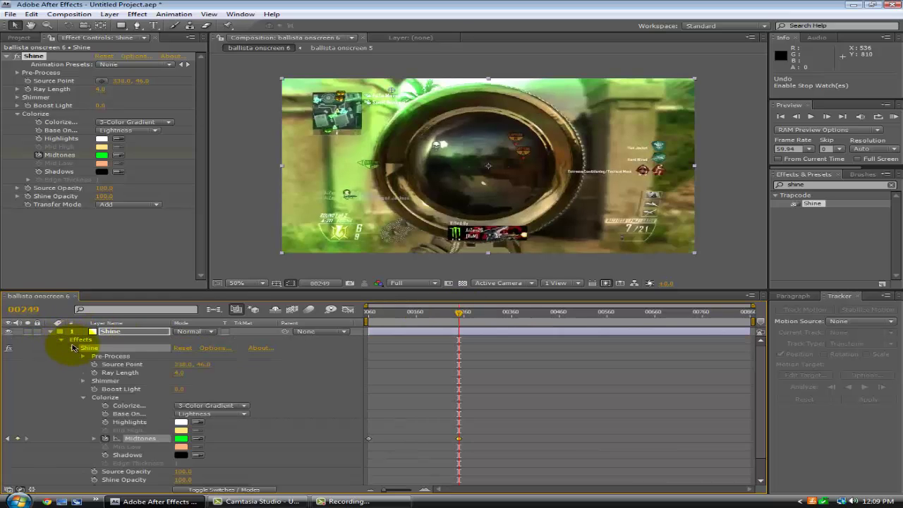
{"action": "left_click", "coordinate": [49, 331]}
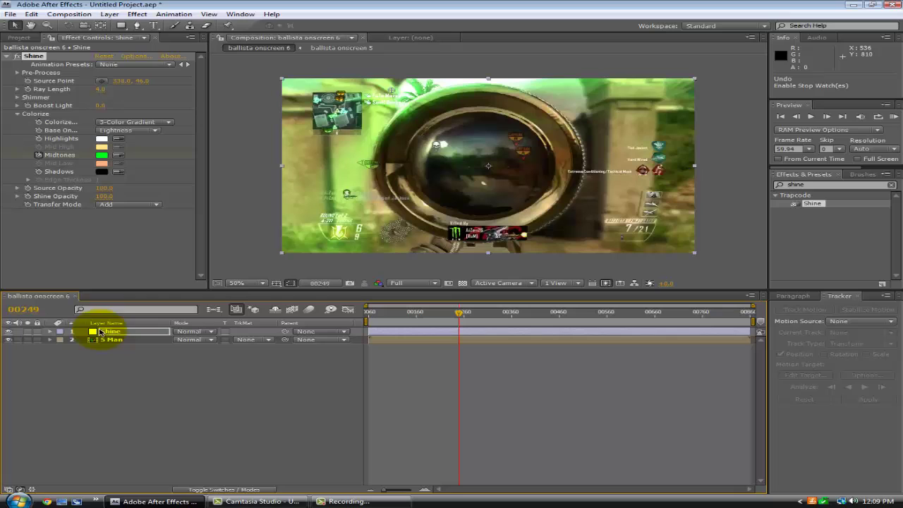
{"action": "left_click", "coordinate": [101, 331]}
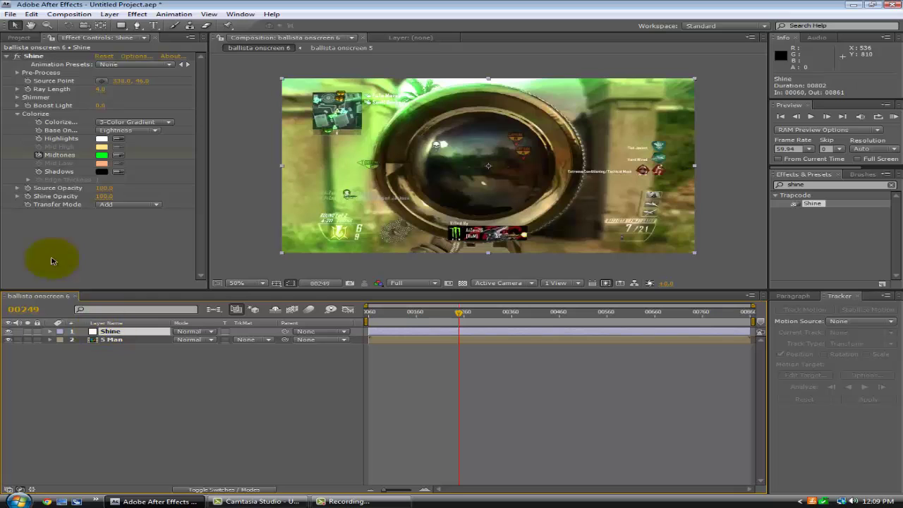
{"action": "left_click", "coordinate": [31, 199]}
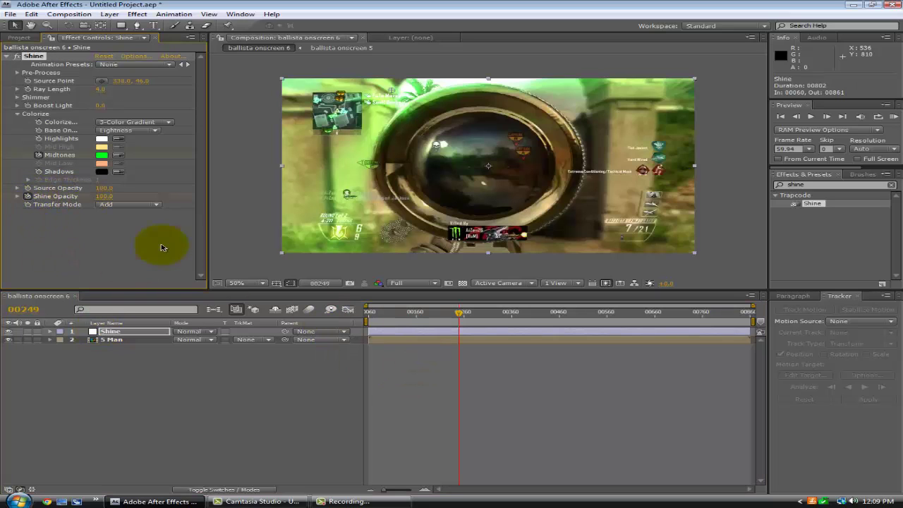
{"action": "left_click", "coordinate": [31, 14]}
{"action": "left_click", "coordinate": [40, 24]}
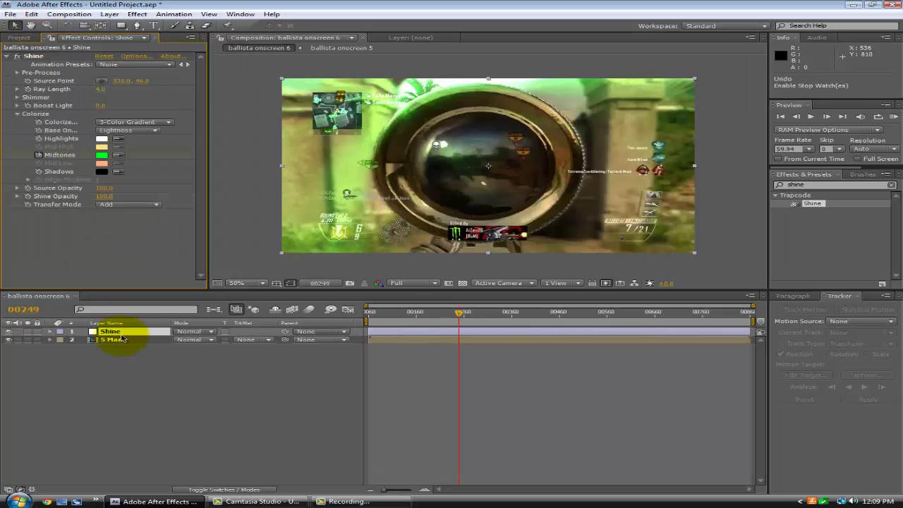
{"action": "key", "text": "u"}
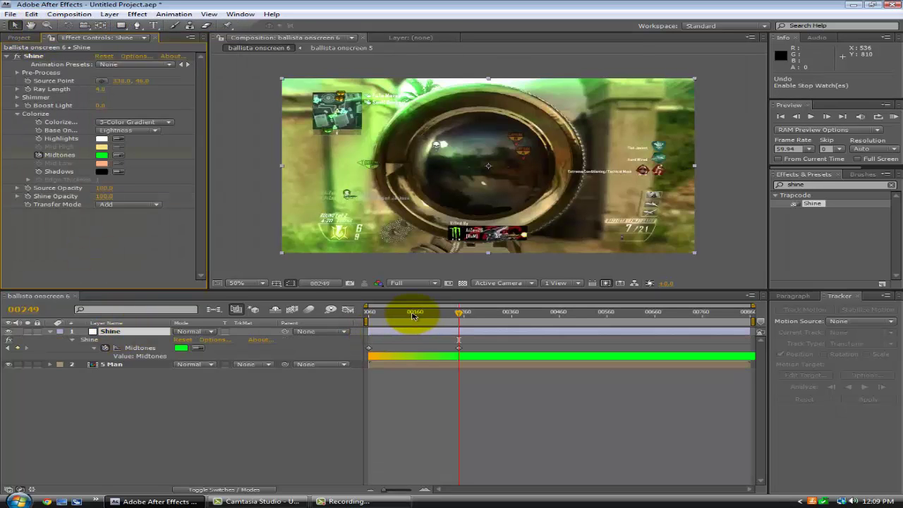
{"action": "left_click_drag", "start_coordinate": [411, 314], "coordinate": [400, 313]}
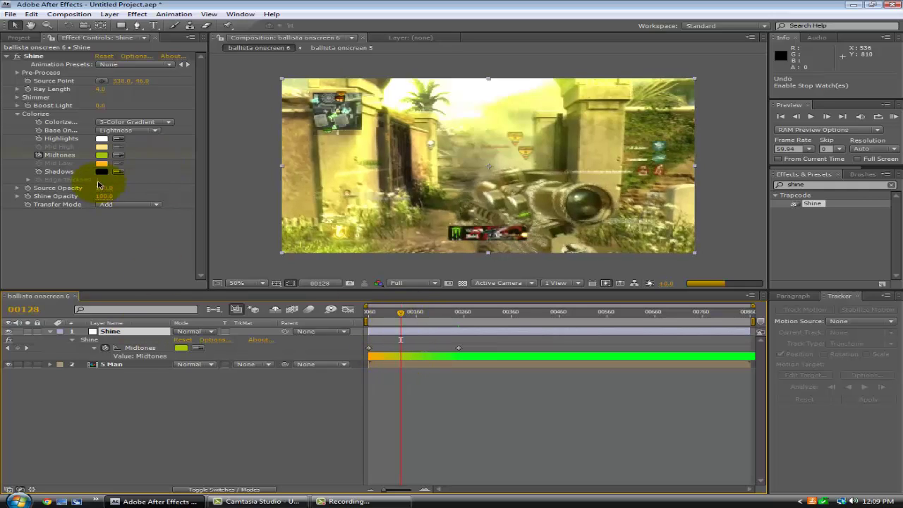
Select the Shine layer, show its changed properties, and move to frame 00249
{"action": "left_click", "coordinate": [43, 205]}
{"action": "left_click", "coordinate": [416, 332]}
{"action": "left_click", "coordinate": [140, 332]}
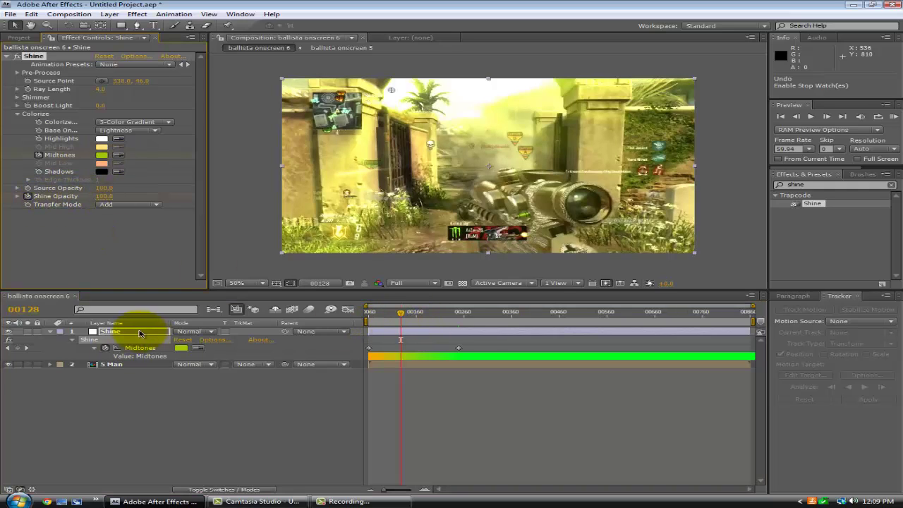
{"action": "key", "text": "u"}
{"action": "key", "text": "u"}
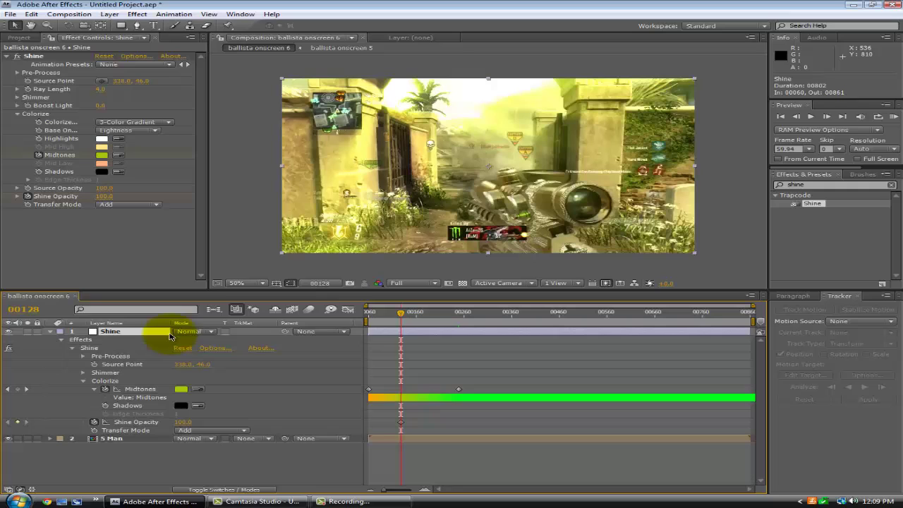
{"action": "left_click_drag", "start_coordinate": [438, 319], "coordinate": [459, 316]}
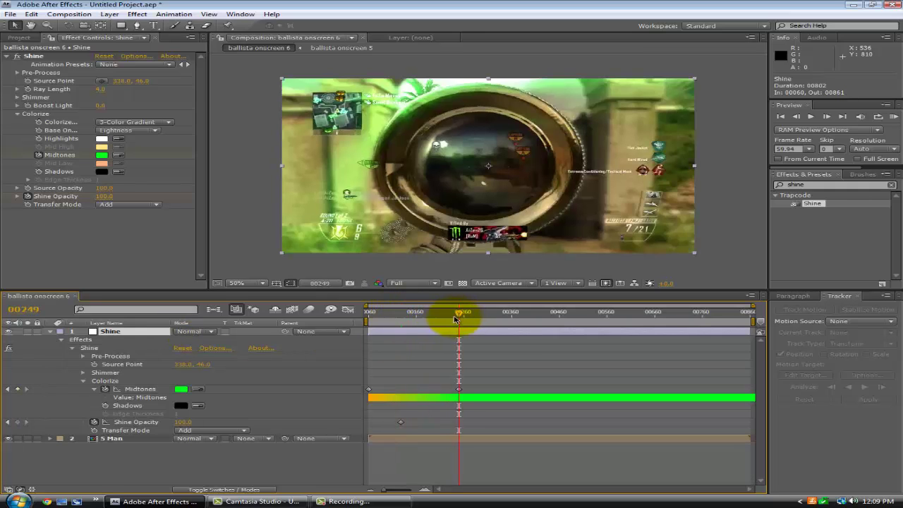
{"action": "double_click", "coordinate": [797, 118]}
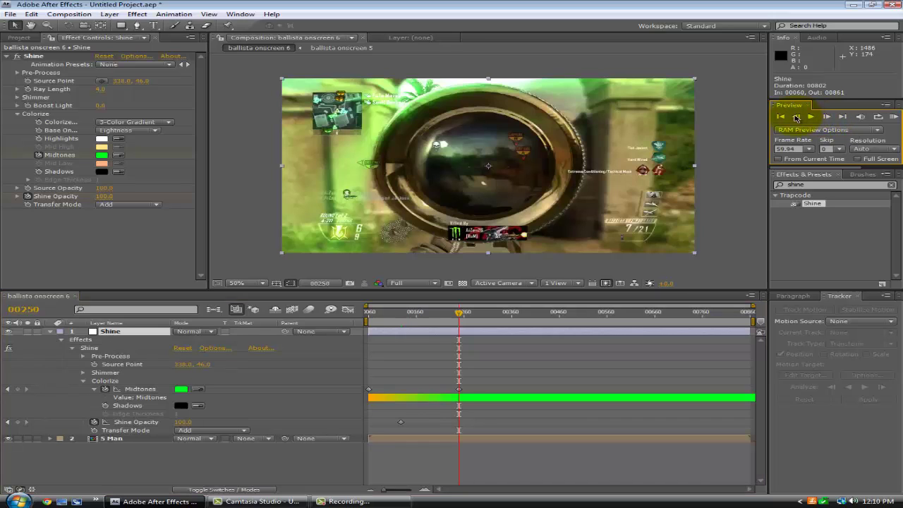
{"action": "left_click", "coordinate": [796, 117]}
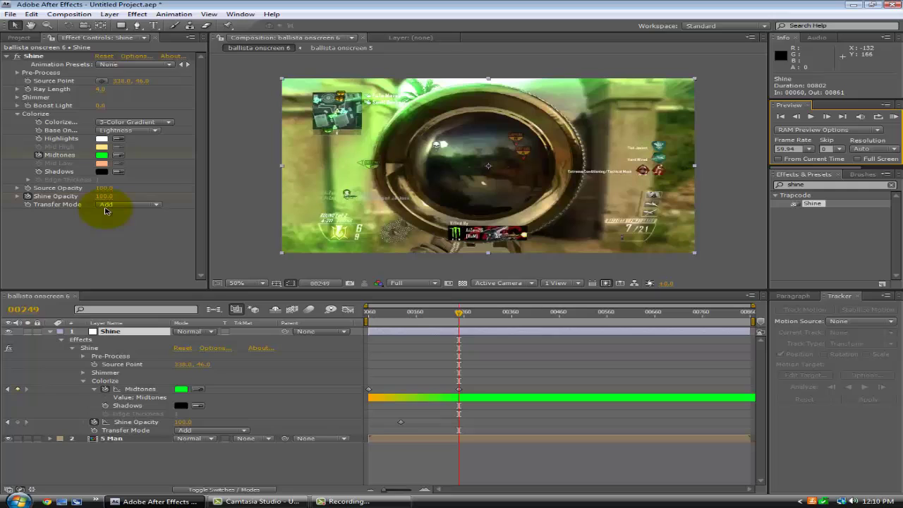
Drag Shine Opacity to 0.0 at frame 00249, review the fade, and select the Midtones keyframes
{"action": "left_click_drag", "start_coordinate": [101, 196], "coordinate": [3, 197]}
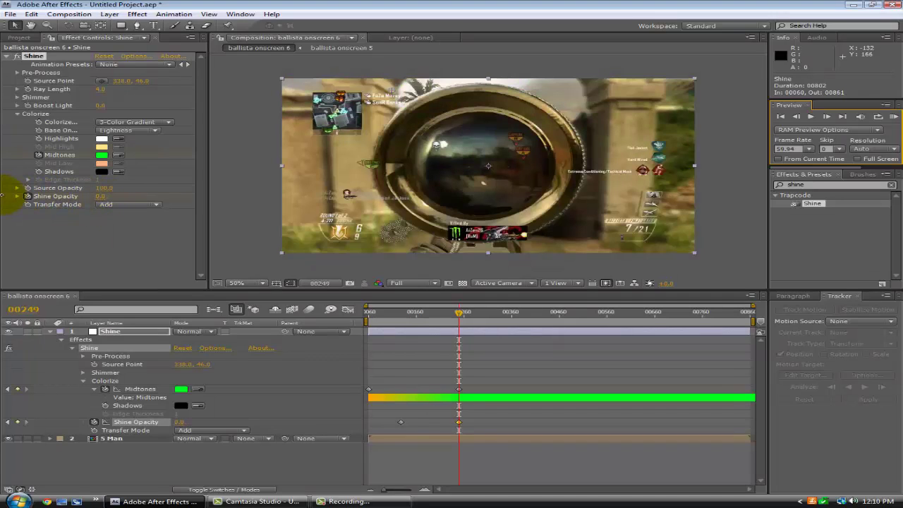
{"action": "left_click", "coordinate": [415, 316]}
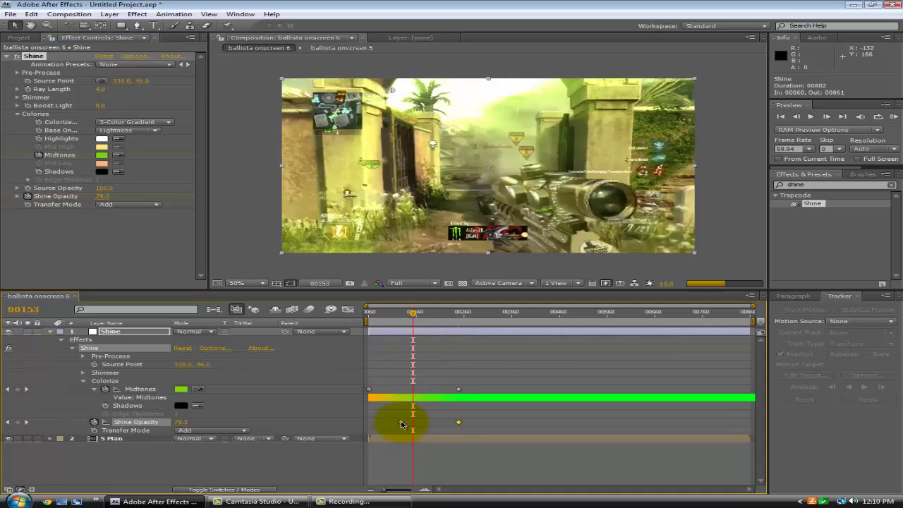
{"action": "left_click", "coordinate": [414, 423]}
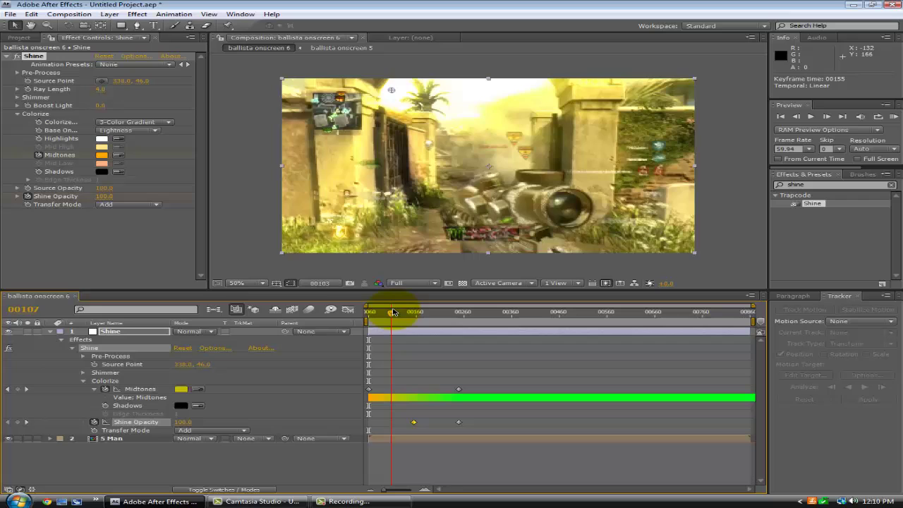
{"action": "left_click_drag", "start_coordinate": [392, 312], "coordinate": [461, 311]}
{"action": "left_click_drag", "start_coordinate": [471, 391], "coordinate": [368, 391]}
Apply Easy Ease to the Midtones keyframes, collapse the Shine layer, and scrub to review
{"action": "right_click", "coordinate": [367, 391]}
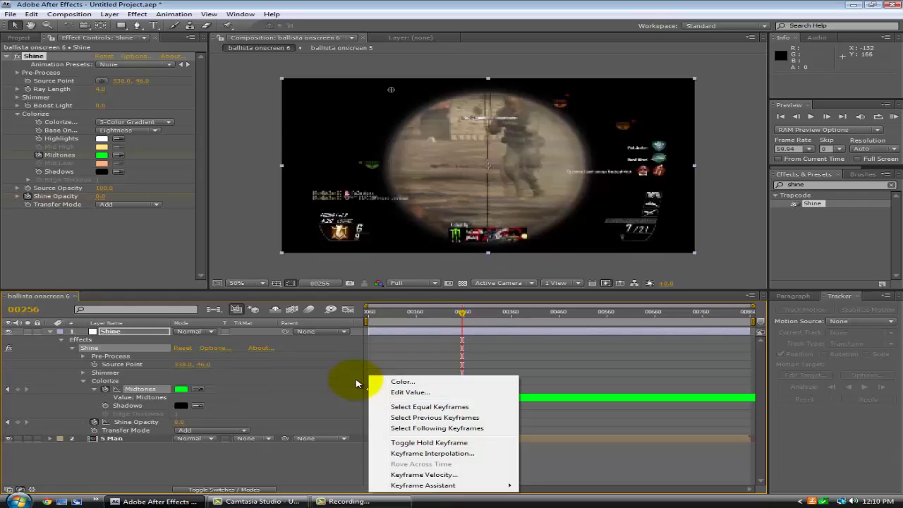
{"action": "mouse_move", "coordinate": [451, 486]}
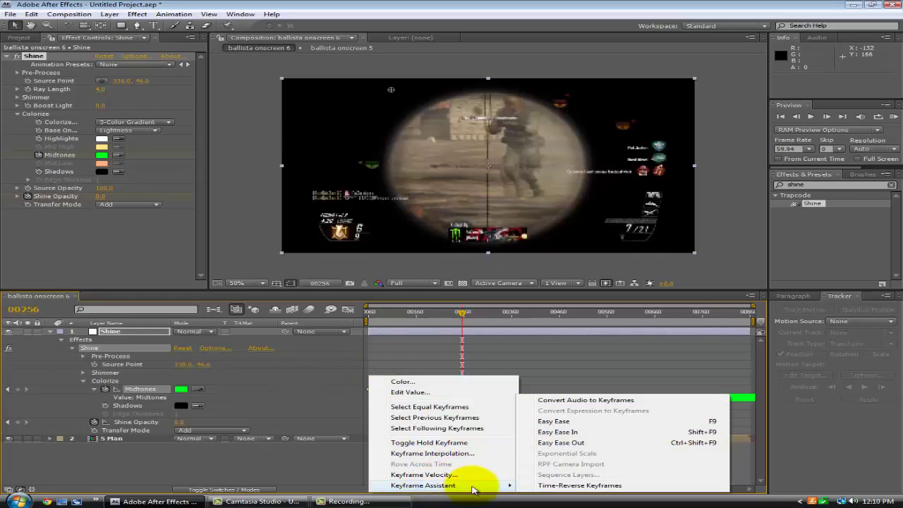
{"action": "left_click", "coordinate": [566, 422]}
{"action": "left_click_drag", "start_coordinate": [366, 313], "coordinate": [332, 324]}
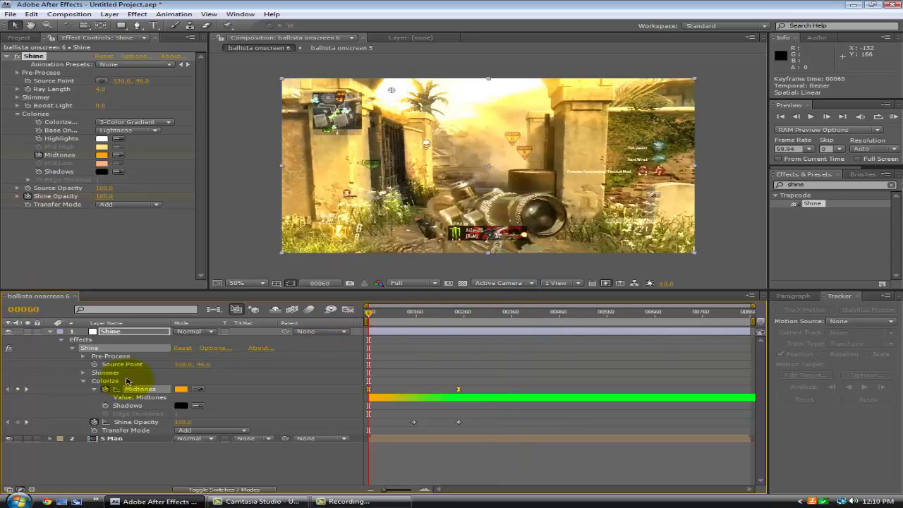
{"action": "left_click", "coordinate": [51, 331]}
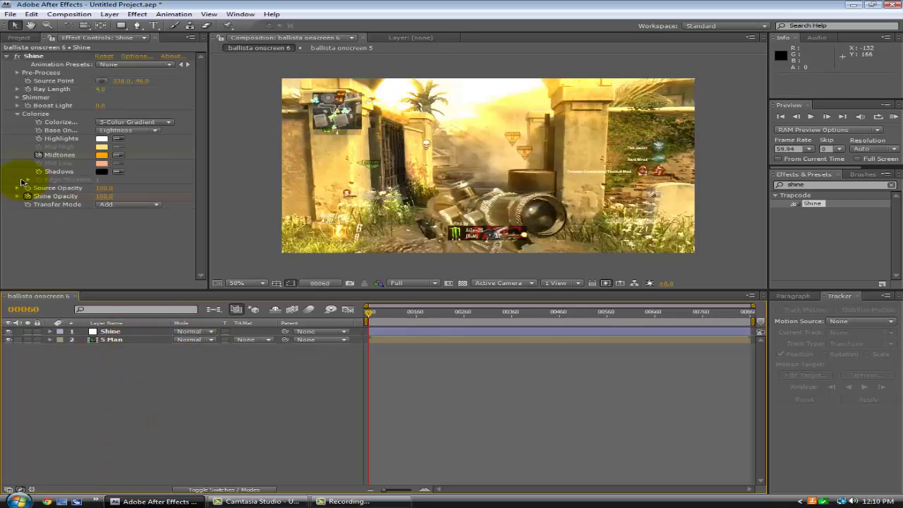
{"action": "left_click_drag", "start_coordinate": [381, 313], "coordinate": [463, 334]}
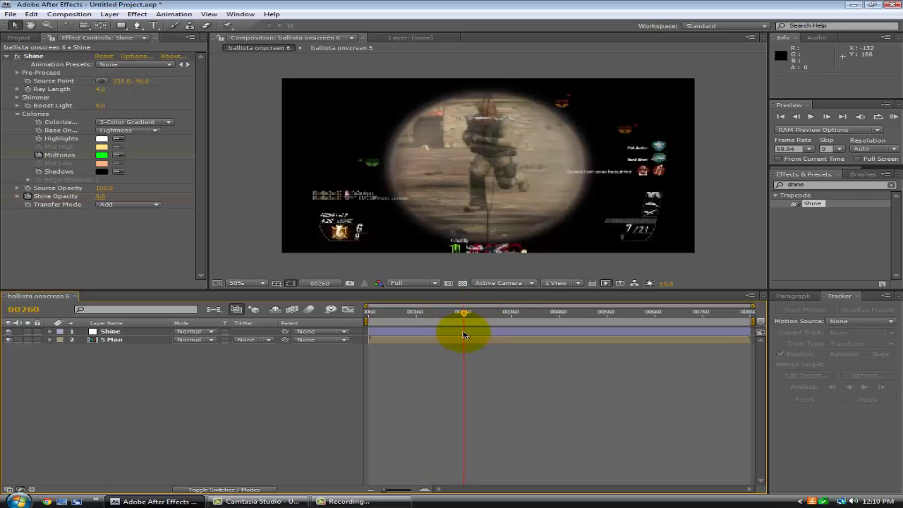
{"action": "left_click", "coordinate": [464, 335]}
{"action": "left_click", "coordinate": [32, 14]}
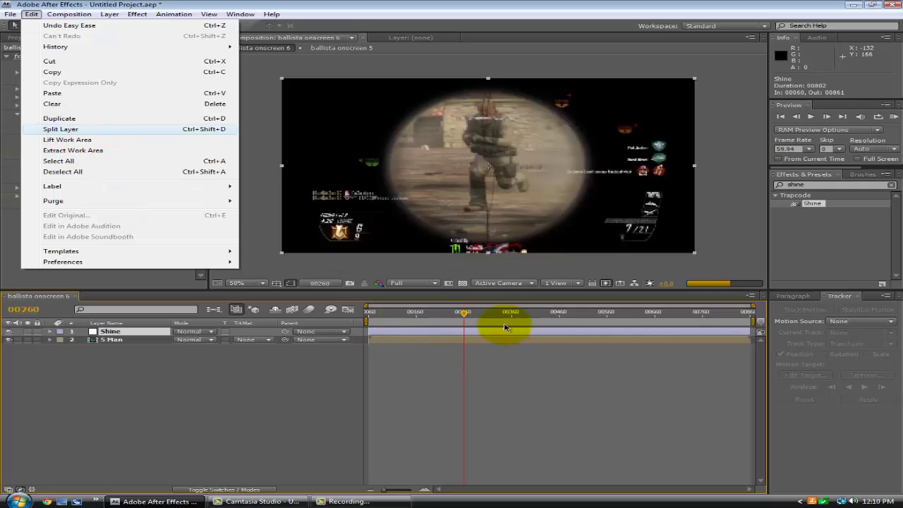
{"action": "key", "text": "Return"}
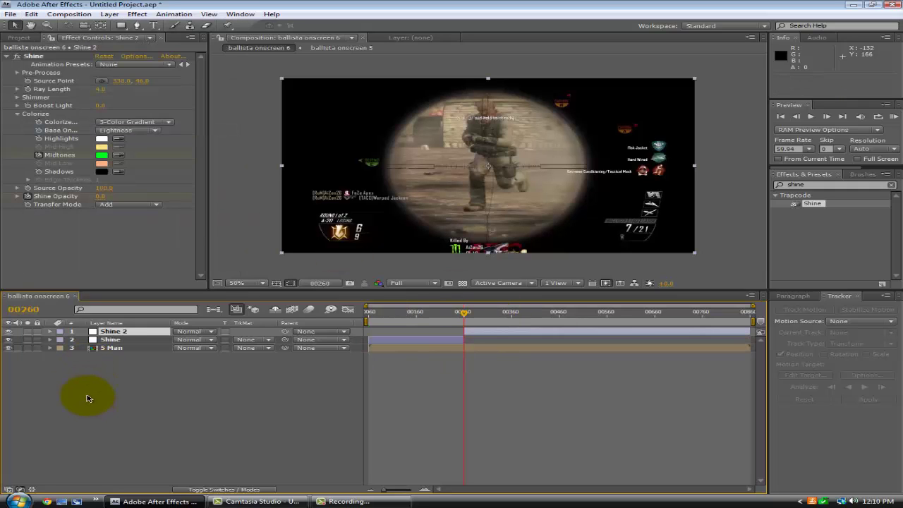
{"action": "key", "text": "ctrl+z"}
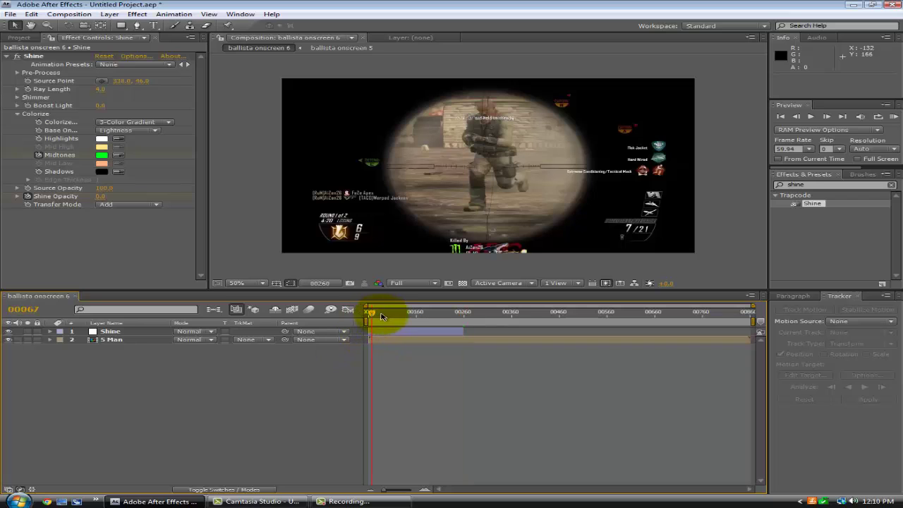
{"action": "left_click_drag", "start_coordinate": [380, 316], "coordinate": [750, 327]}
{"action": "key", "text": "Home"}
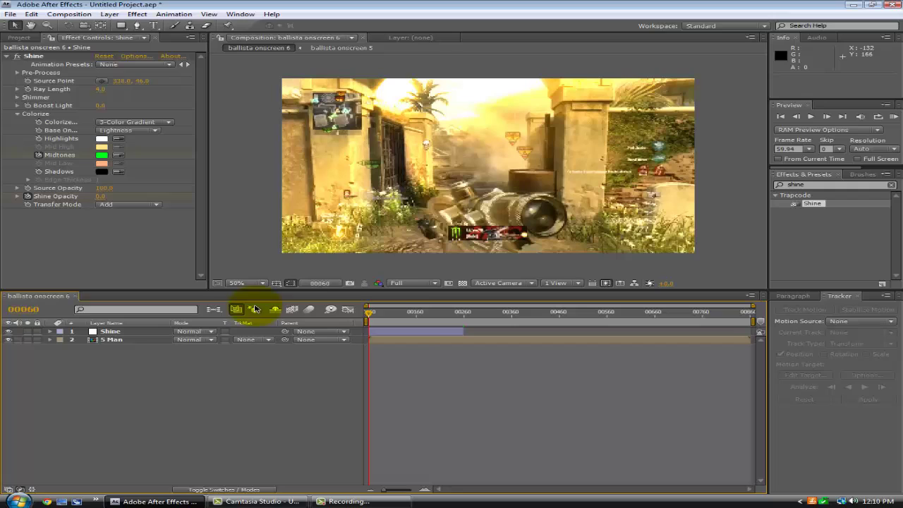
{"action": "left_click_drag", "start_coordinate": [419, 307], "coordinate": [460, 312]}
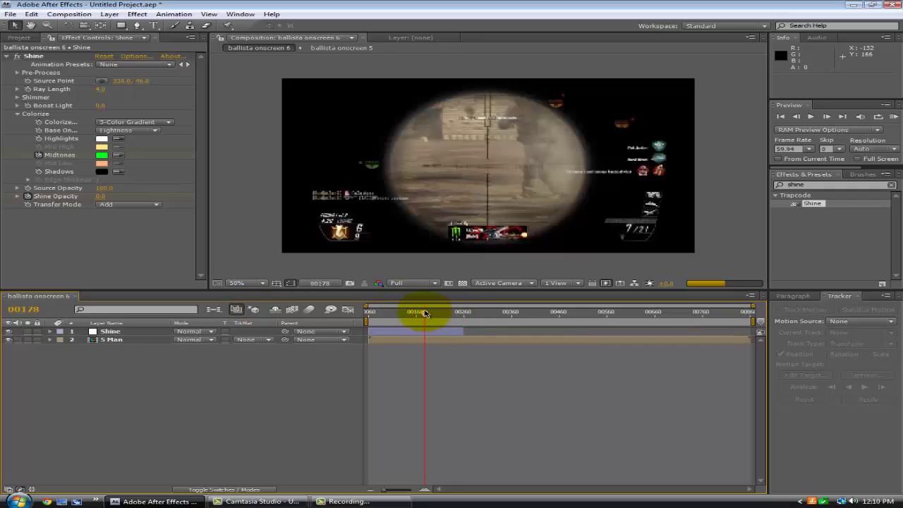
{"action": "mouse_move", "coordinate": [356, 315]}
{"action": "left_mouse_down"}
{"action": "mouse_move", "coordinate": [463, 313]}
{"action": "mouse_move", "coordinate": [332, 308]}
{"action": "mouse_move", "coordinate": [388, 312]}
{"action": "mouse_move", "coordinate": [348, 319]}
{"action": "left_mouse_up"}
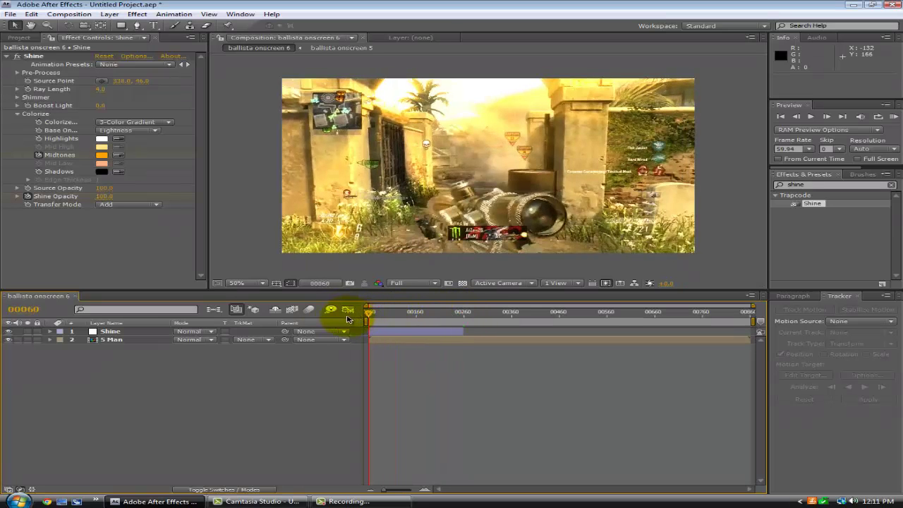
{"action": "left_click", "coordinate": [412, 332]}
{"action": "key", "text": "u"}
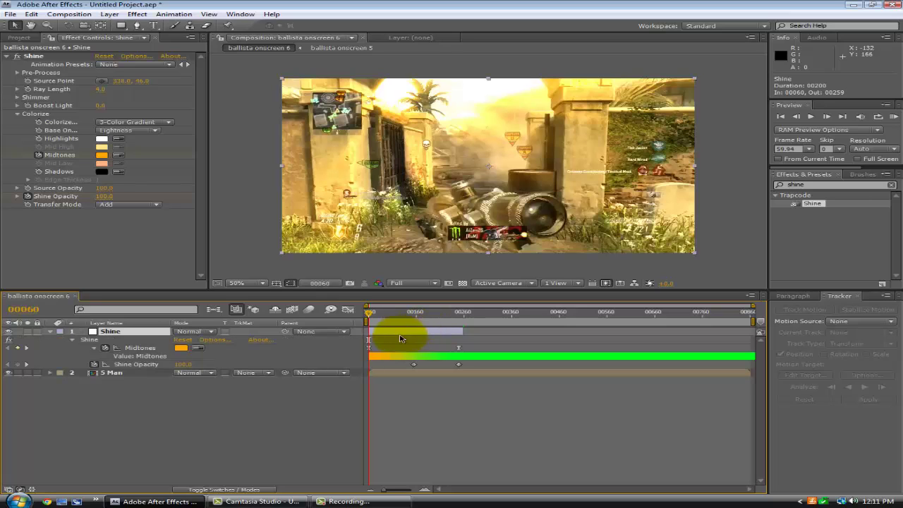
{"action": "left_click_drag", "start_coordinate": [383, 314], "coordinate": [713, 318]}
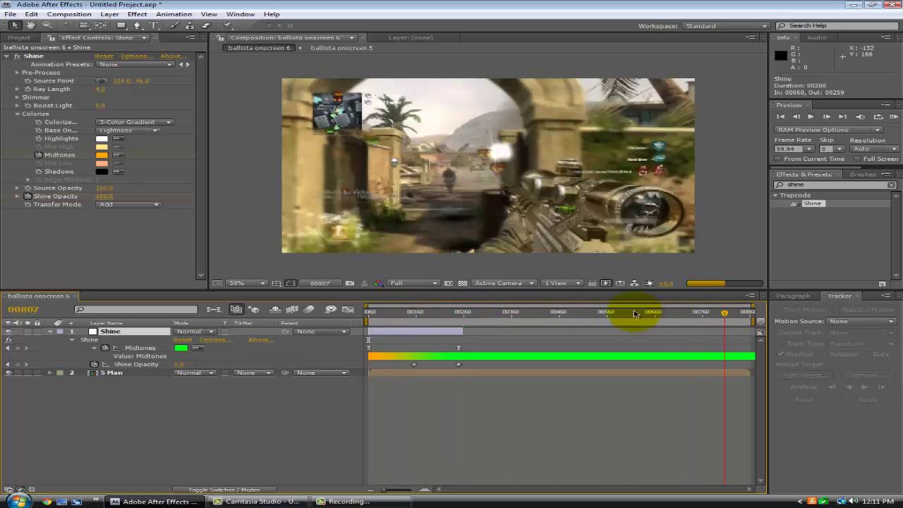
{"action": "left_click_drag", "start_coordinate": [344, 323], "coordinate": [346, 323]}
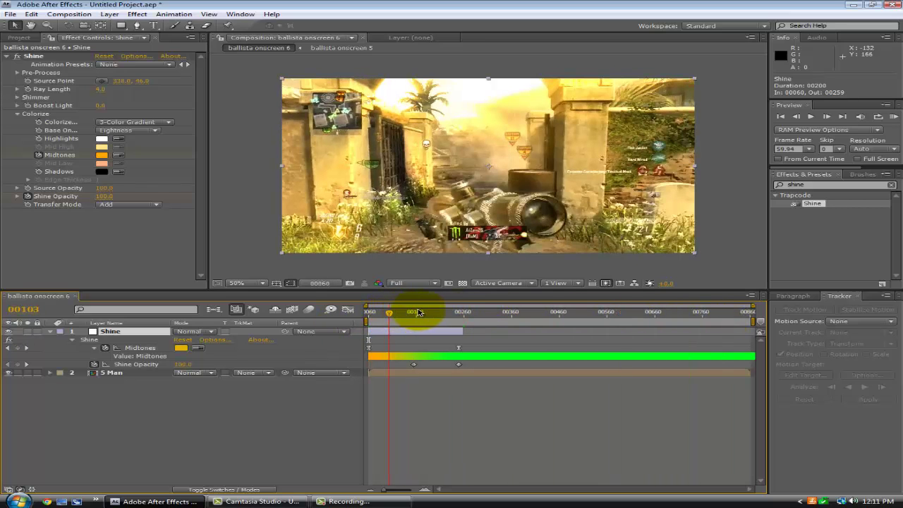
{"action": "left_click_drag", "start_coordinate": [419, 312], "coordinate": [433, 316]}
{"action": "left_click", "coordinate": [589, 312]}
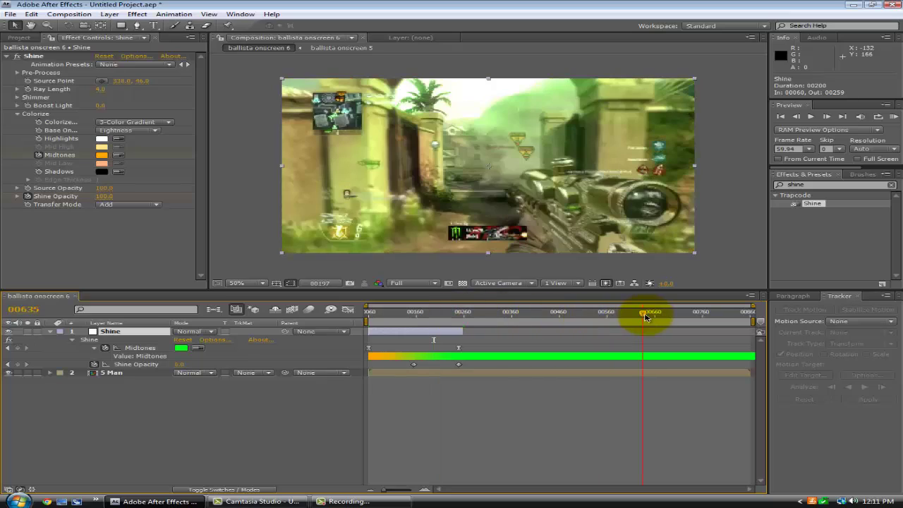
{"action": "left_click_drag", "start_coordinate": [374, 312], "coordinate": [312, 320]}
{"action": "left_click", "coordinate": [539, 312]}
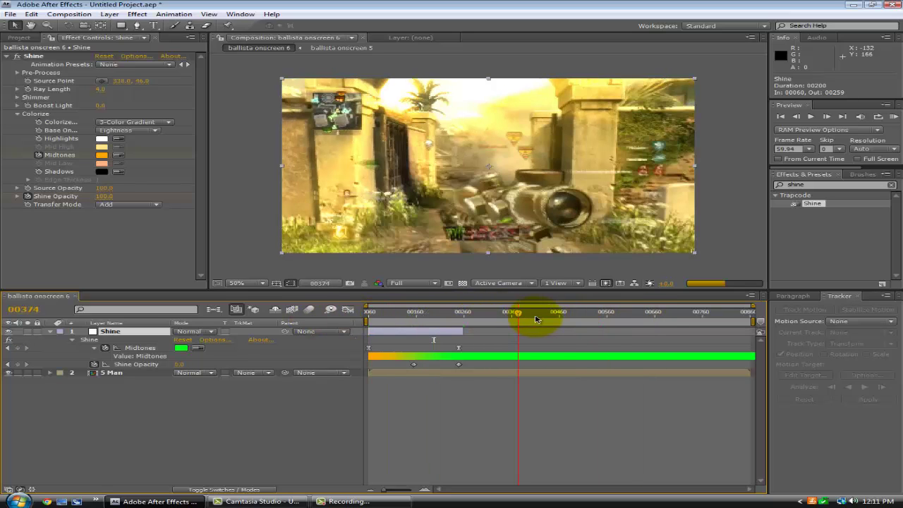
{"action": "left_click", "coordinate": [471, 313]}
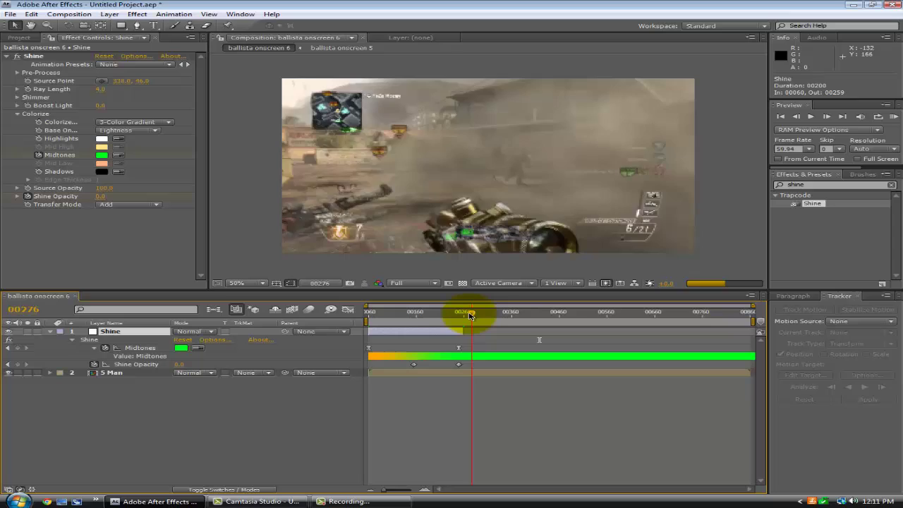
{"action": "left_click_drag", "start_coordinate": [448, 316], "coordinate": [367, 316]}
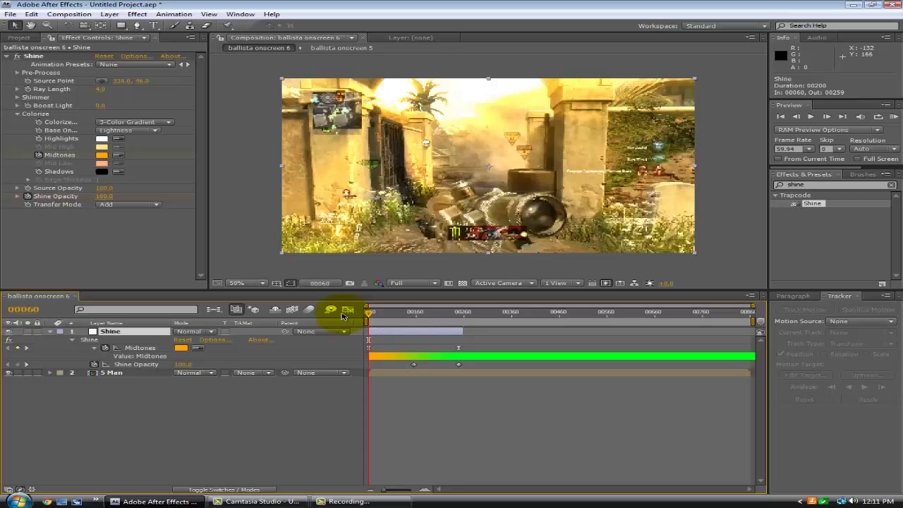
{"action": "left_click", "coordinate": [453, 311]}
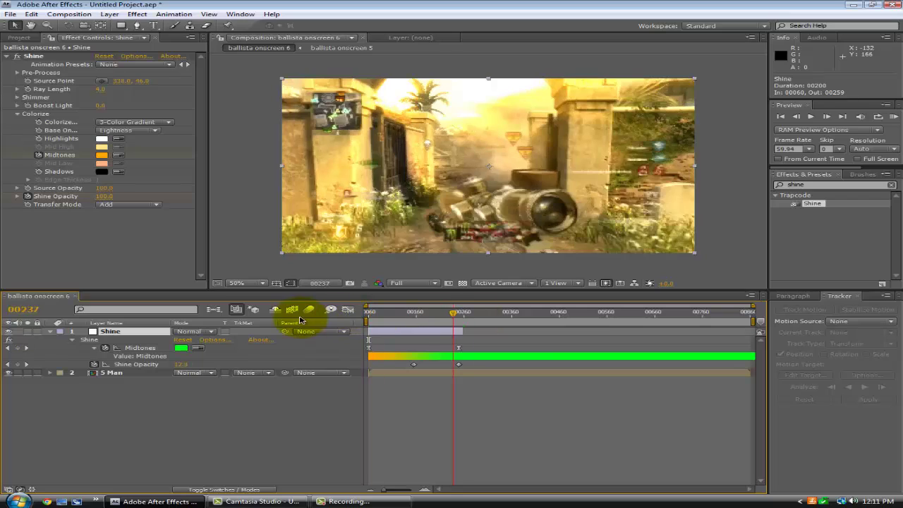
{"action": "key", "text": "Home"}
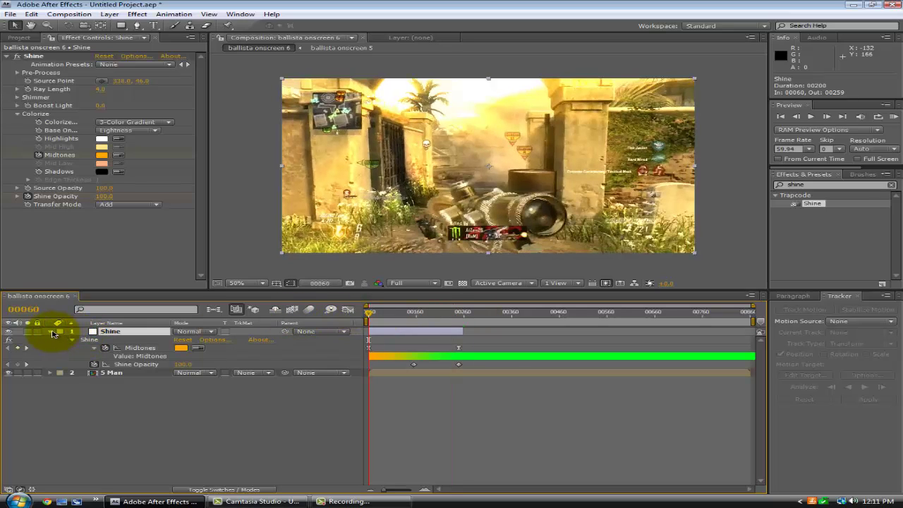
{"action": "left_click", "coordinate": [51, 331]}
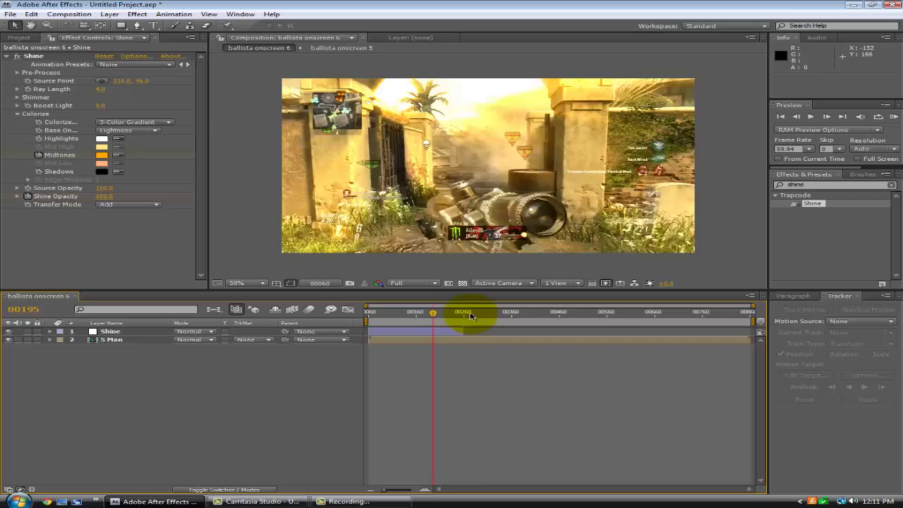
{"action": "left_click_drag", "start_coordinate": [470, 315], "coordinate": [479, 316]}
{"action": "key", "text": "Home"}
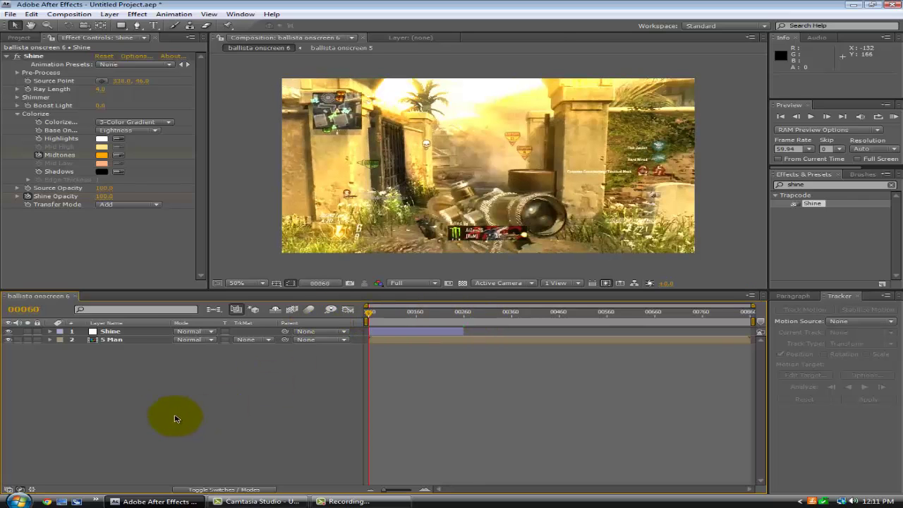